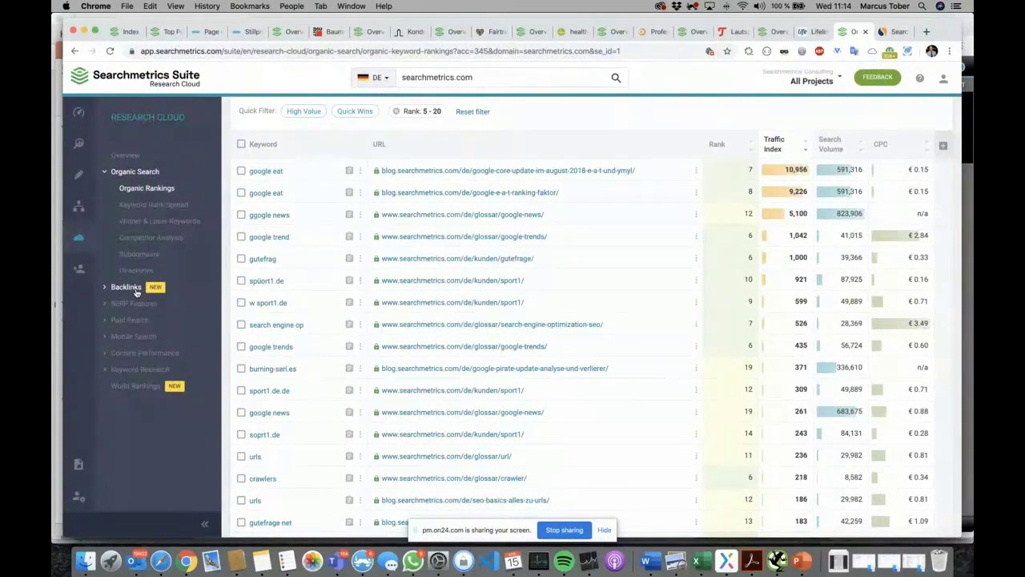
Switch to the open lansinoh.de homepage and look over its header, banner and topic teasers
left_click(136, 292)
left_click(242, 32)
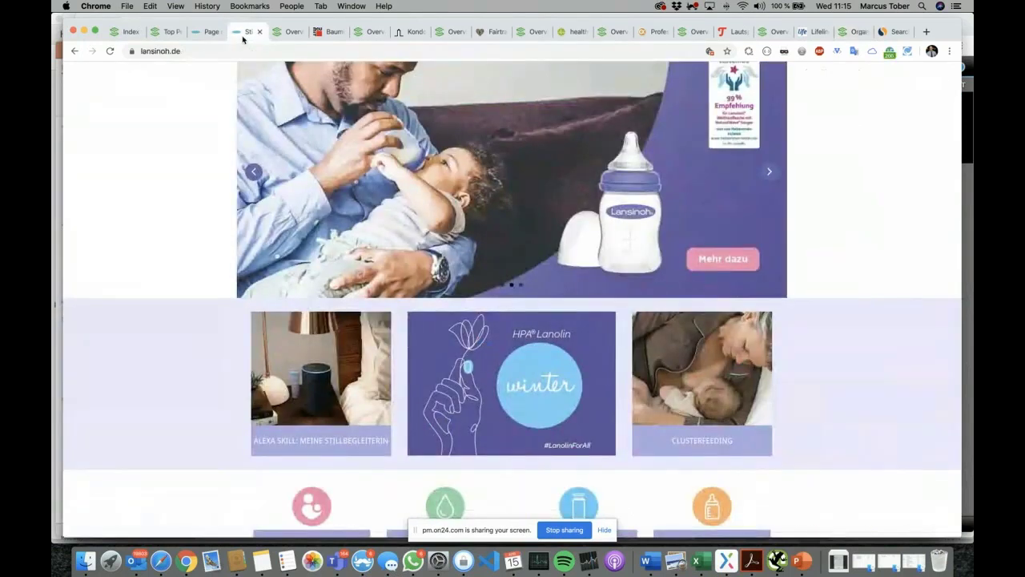
scroll(393, 101, "up", 5)
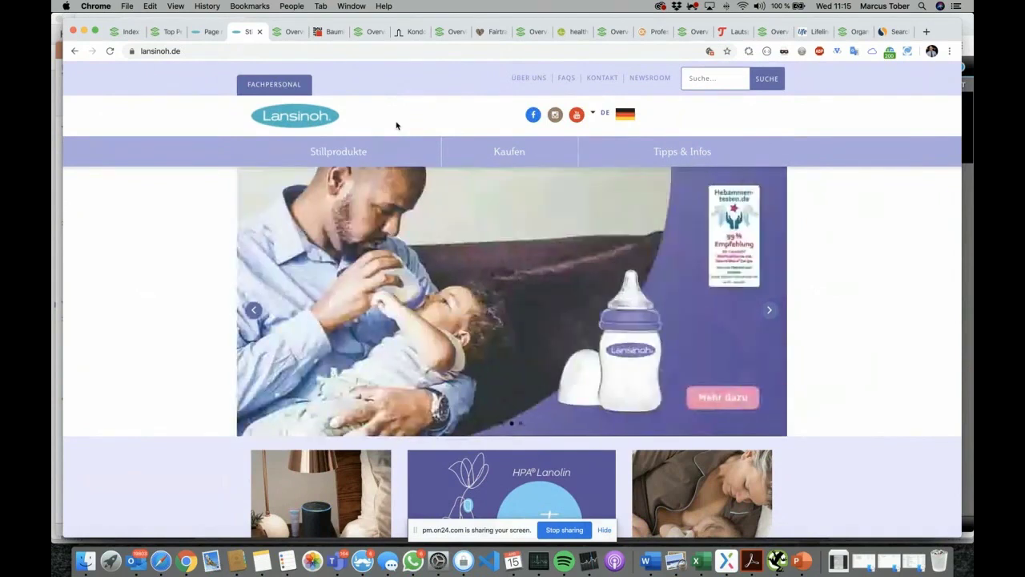
mouse_move(374, 142)
scroll(375, 142, "down", 2)
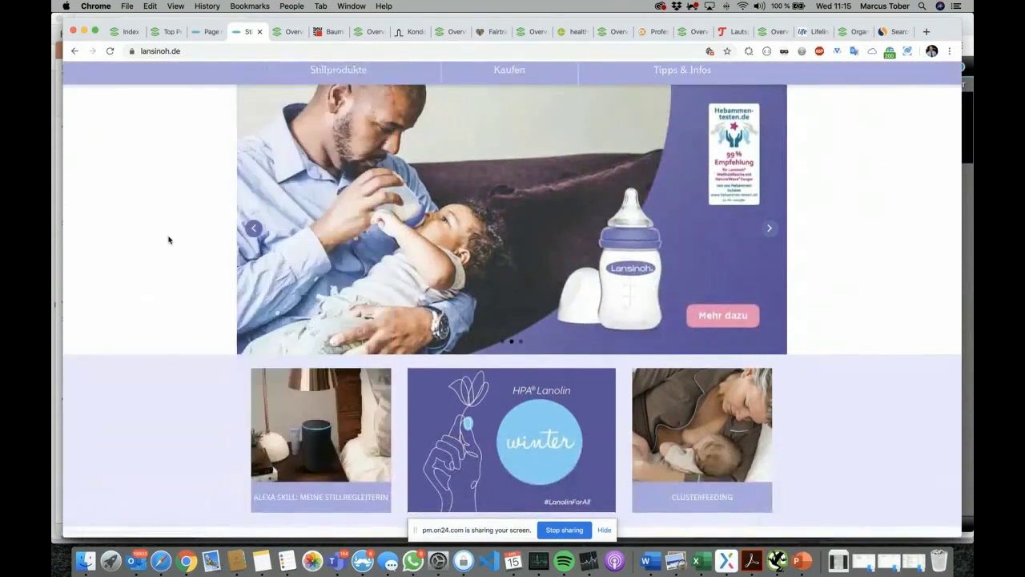
scroll(168, 239, "up", 2)
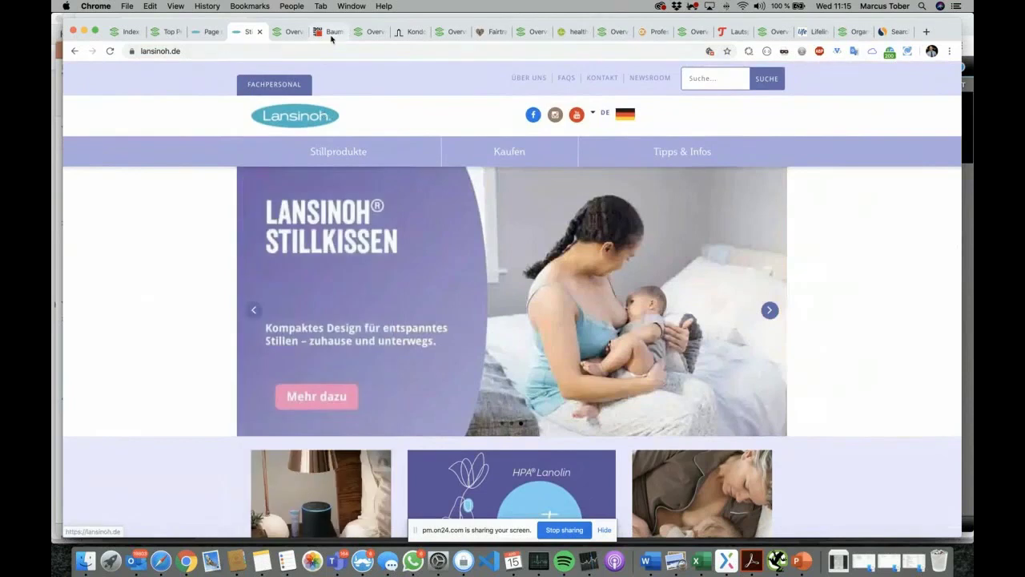
View the other open example sites, including baumit.de, fairtradeproduktetest.com, healthtv.de, alphatrad.de, teufel.de and lifeline.de
left_click(332, 32)
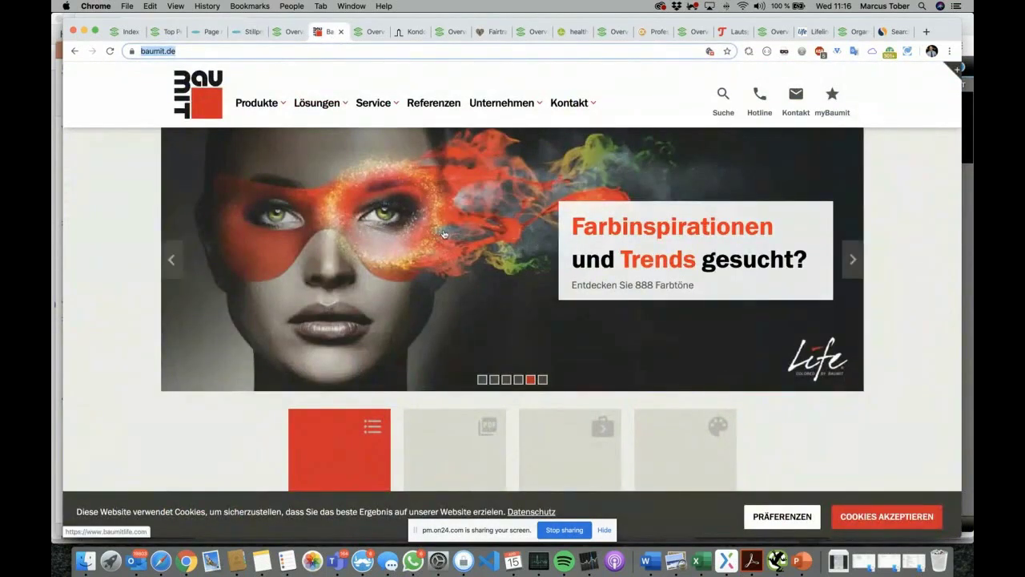
left_click(412, 31)
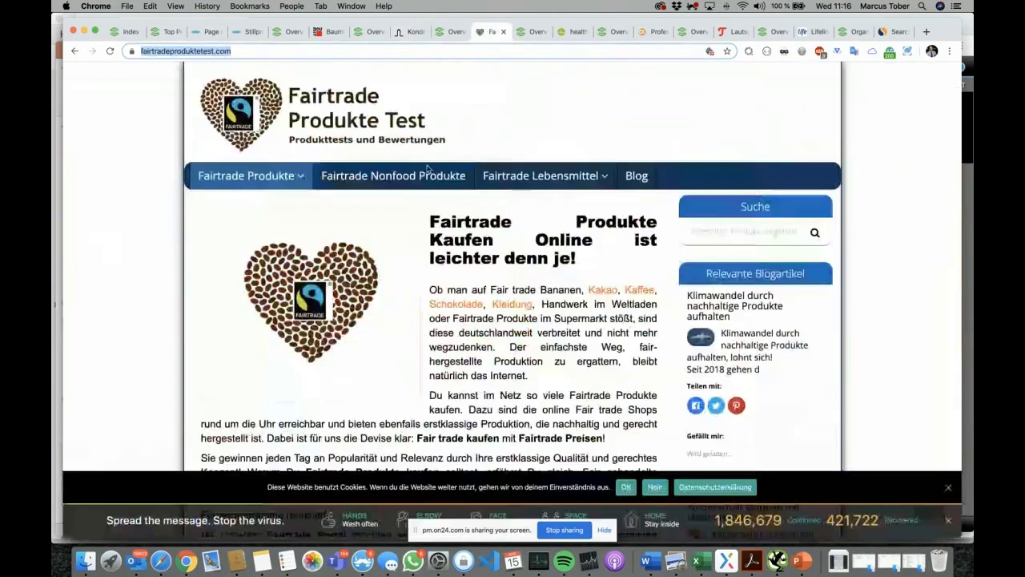
left_click(494, 31)
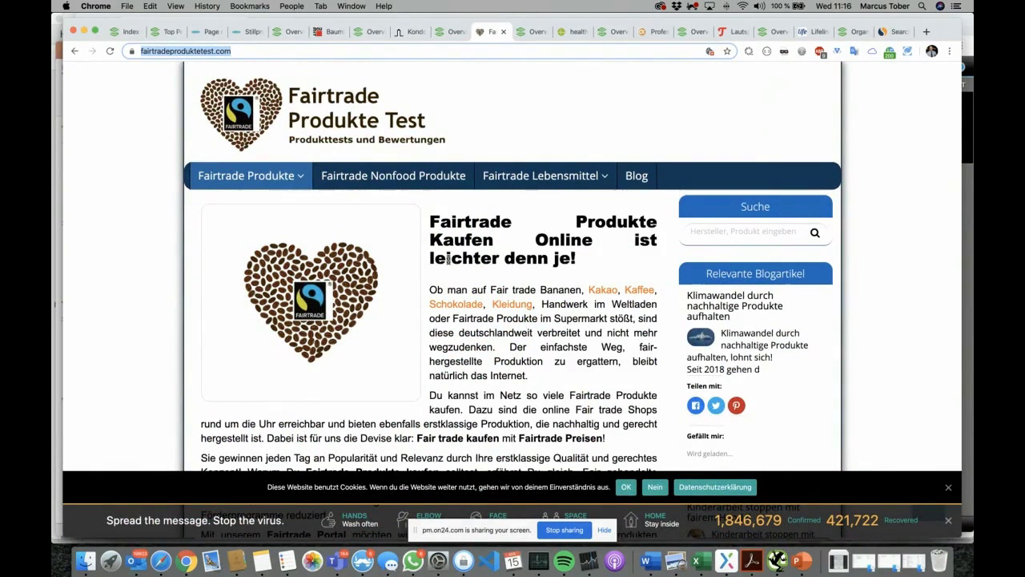
left_click(567, 36)
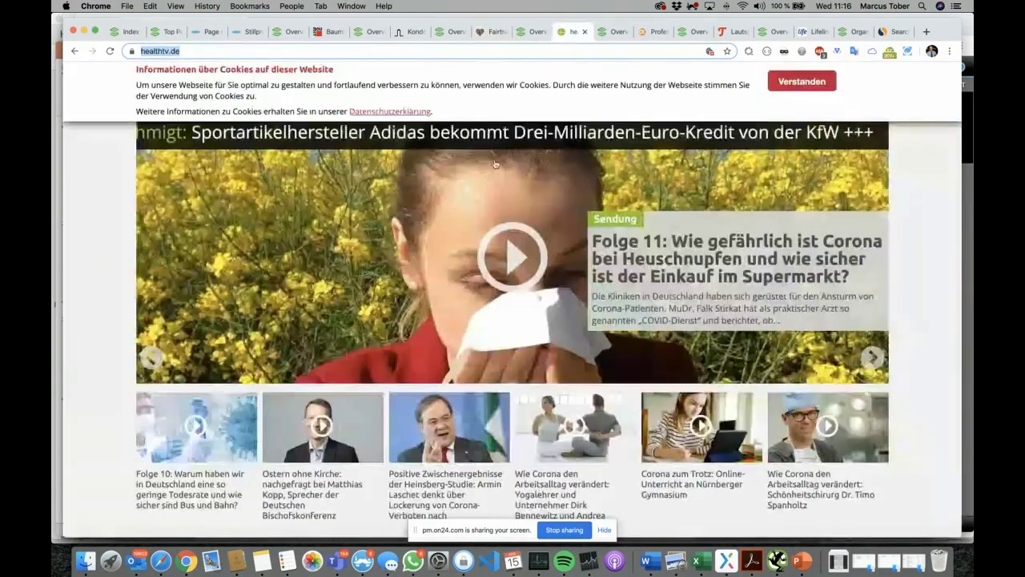
left_click(652, 32)
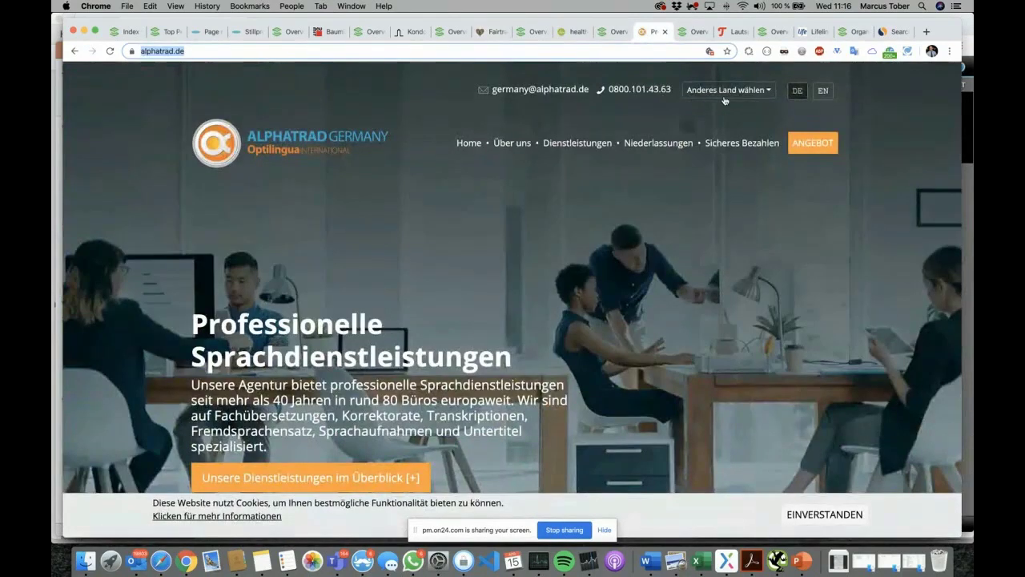
left_click(733, 32)
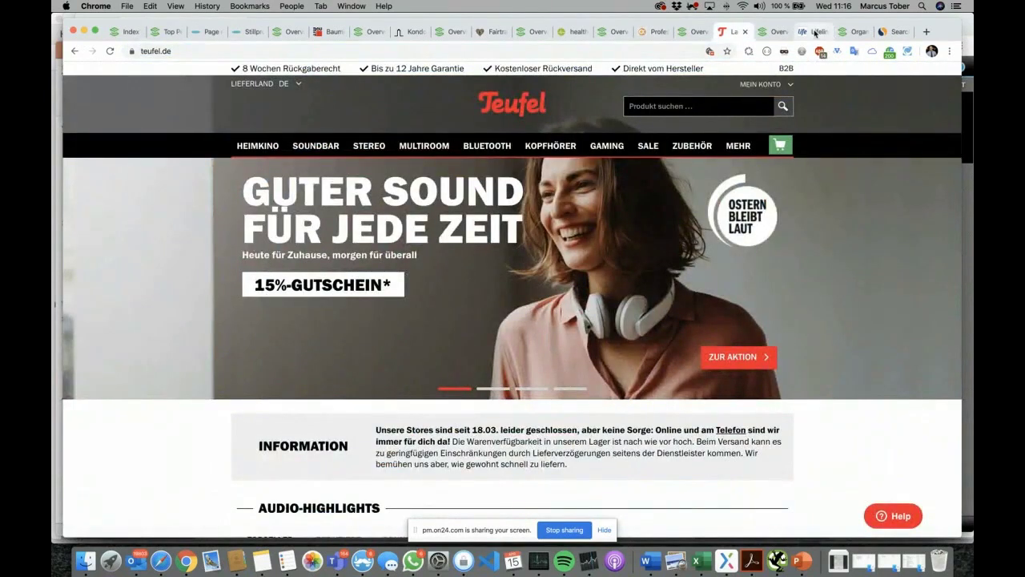
left_click(815, 33)
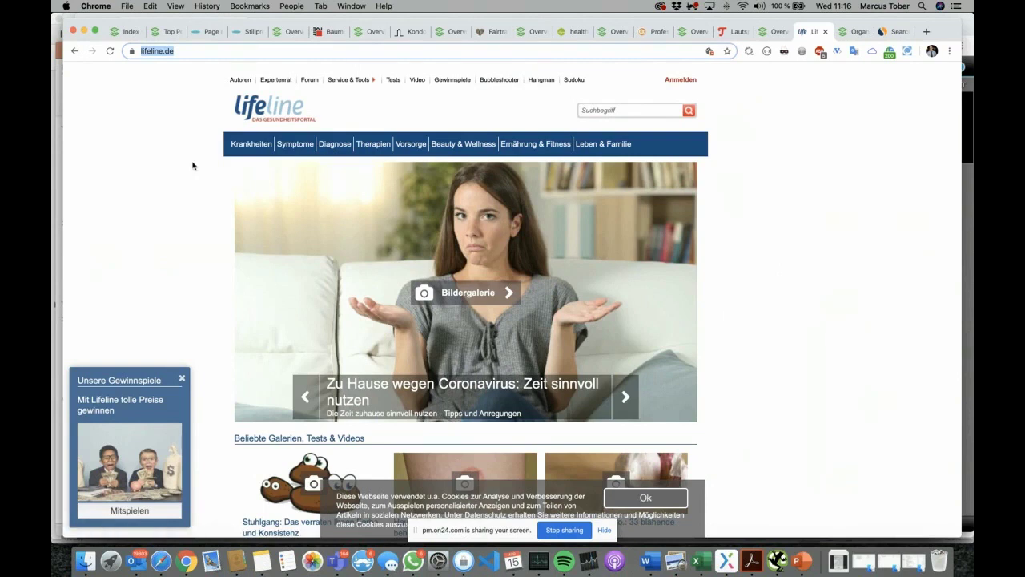
Return to the lansinoh.de homepage and close the Microsoft AutoUpdate window
left_click(247, 32)
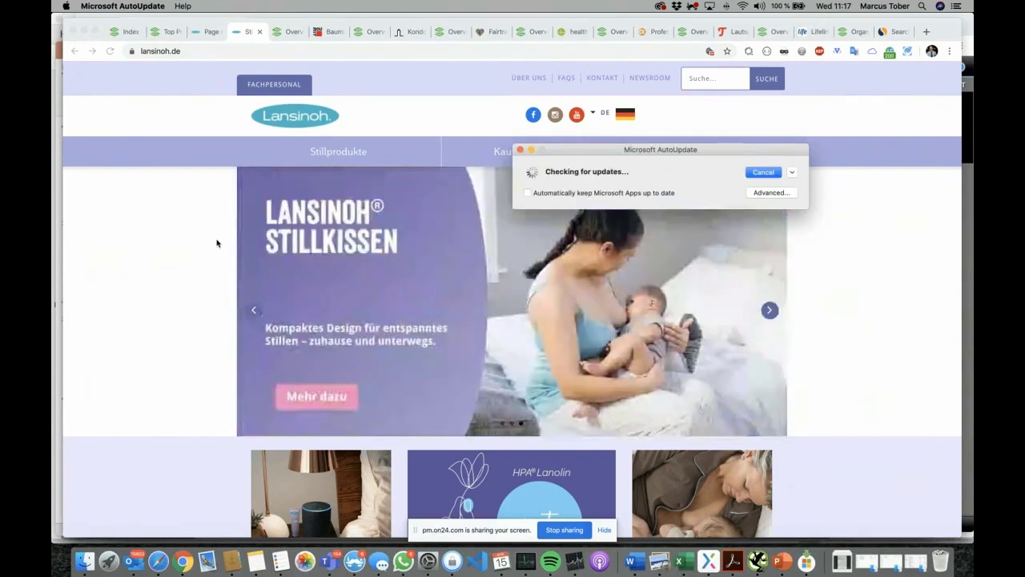
left_click(519, 149)
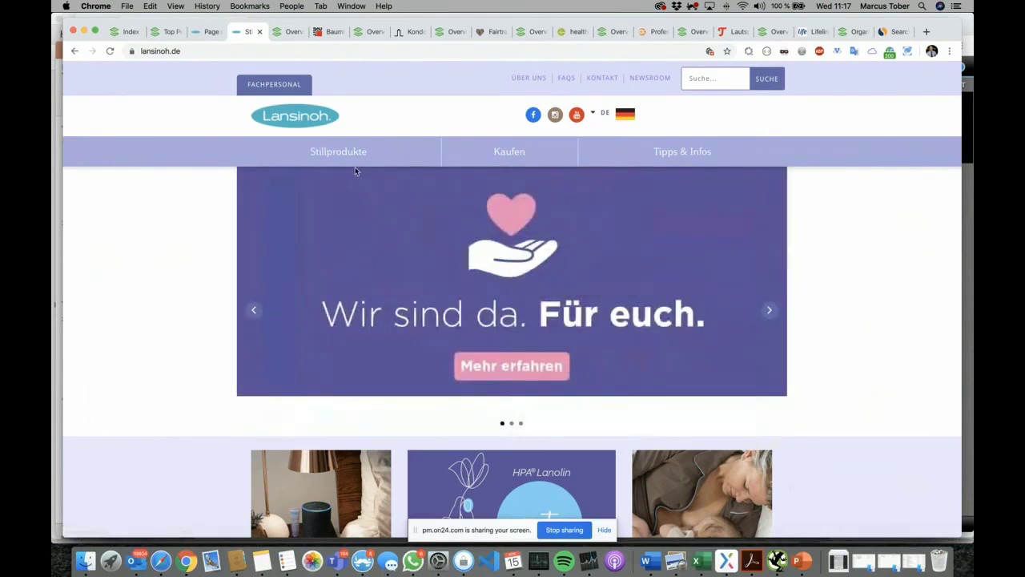
mouse_move(355, 164)
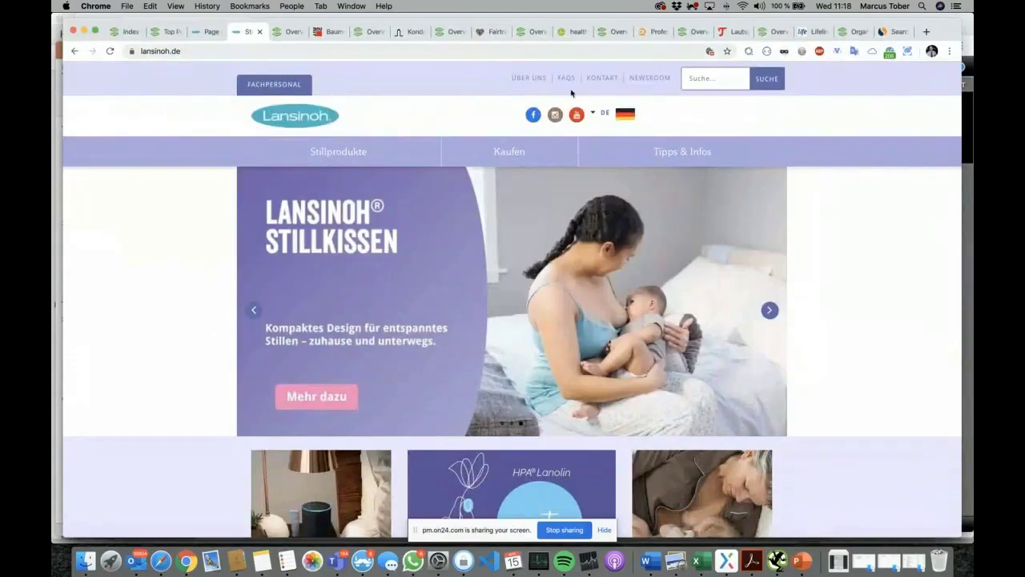
Examine the Tipps & Infos articles on lansinoh.de about baby sleep in the first three months and storing pumped breast milk
left_click(645, 157)
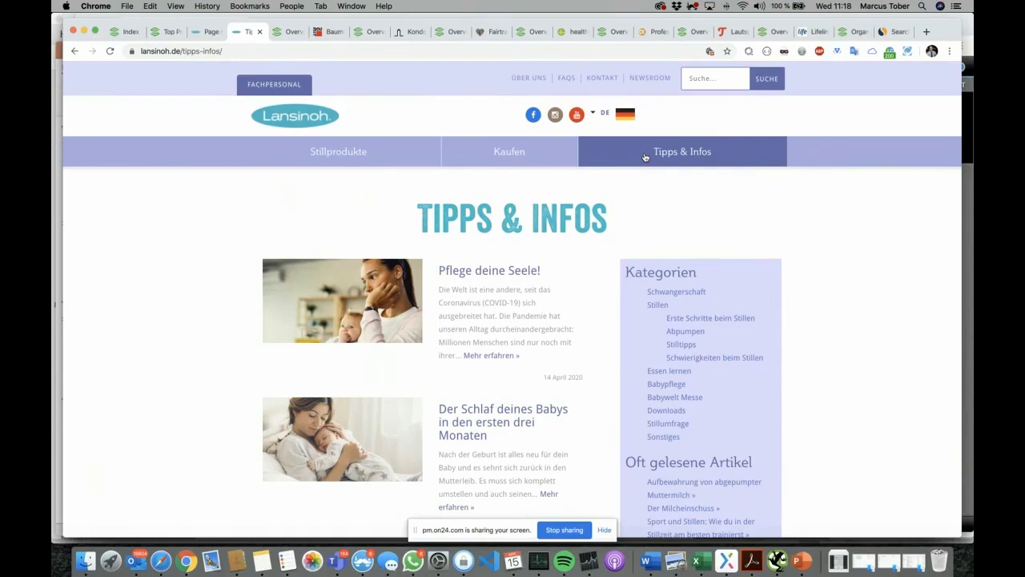
scroll(646, 157, "down", 2)
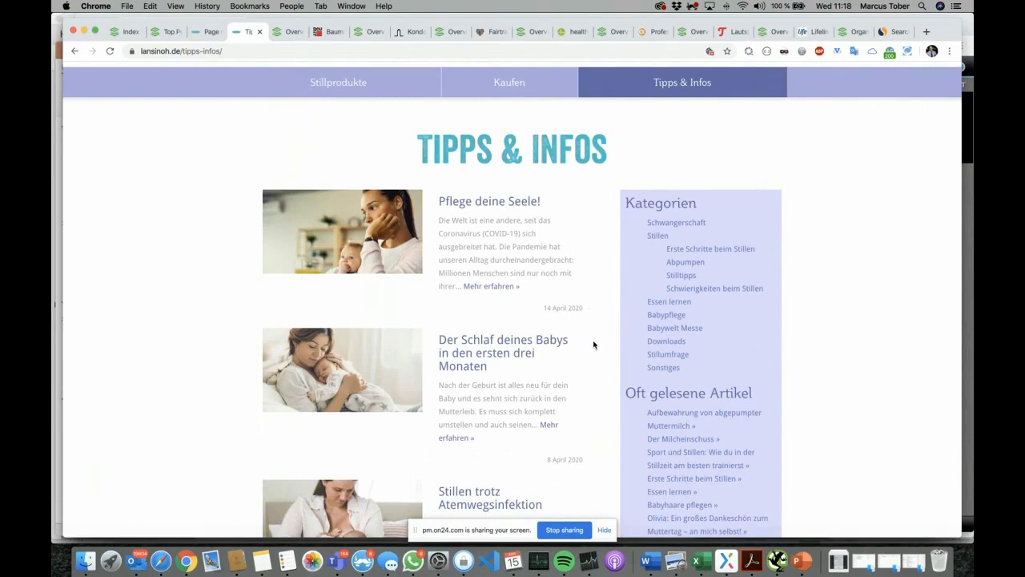
scroll(593, 343, "down", 1)
left_click(512, 328)
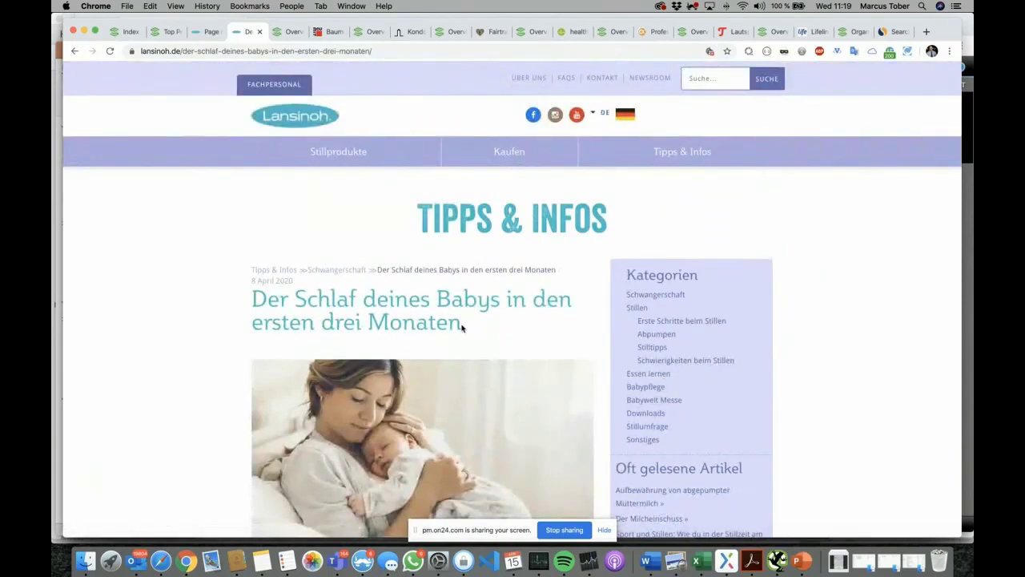
scroll(461, 327, "down", 3)
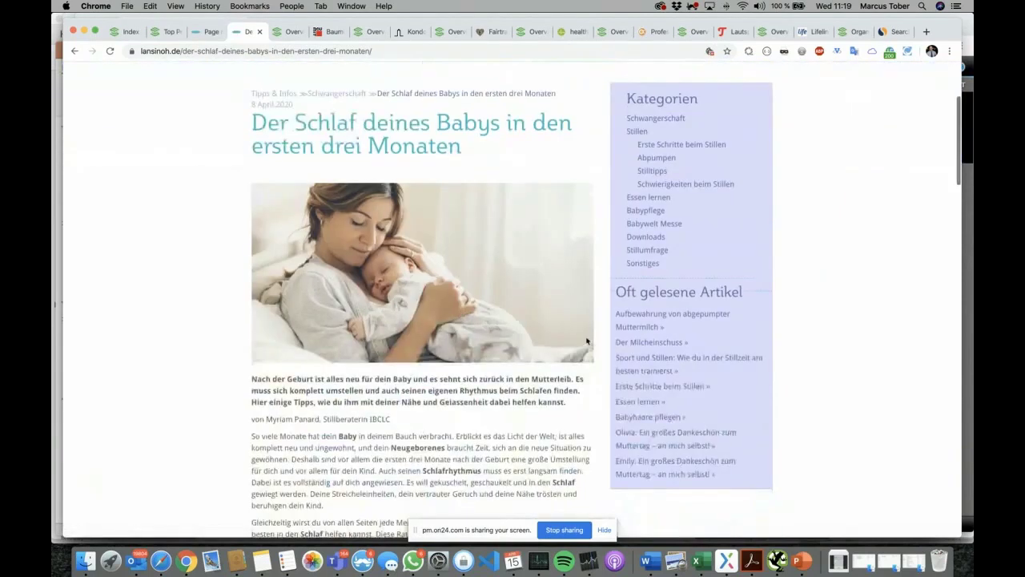
left_click(634, 328)
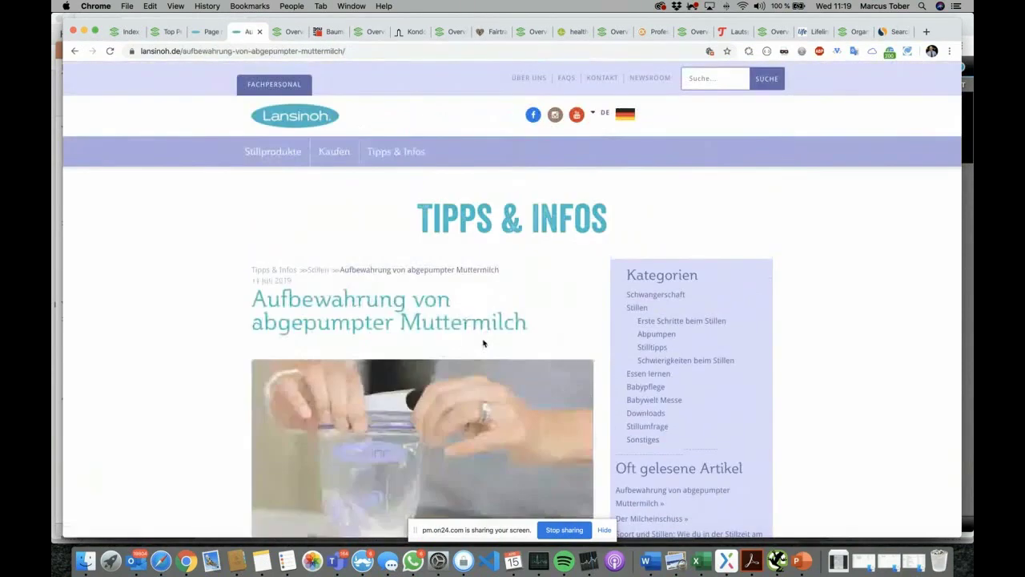
scroll(515, 372, "down", 3)
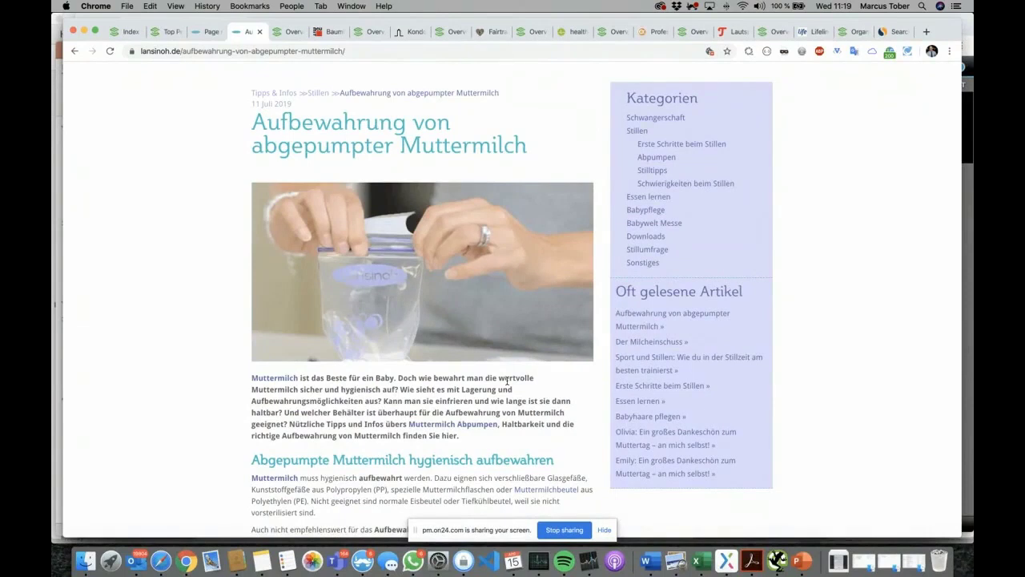
Switch to Searchmetrics Suite and load the Domain Overview for lansinoh.de without the product/ directory
left_click(167, 36)
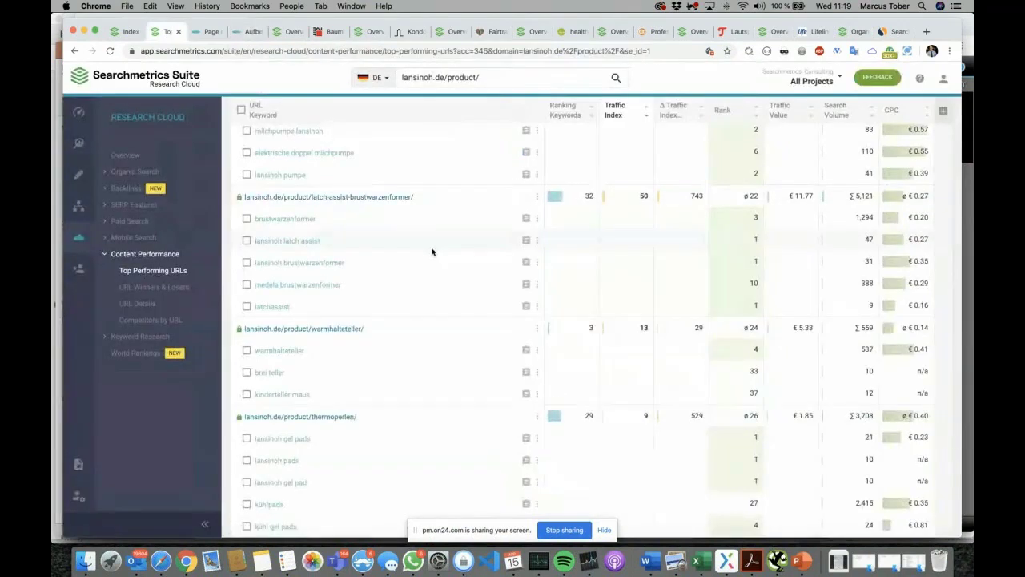
scroll(431, 252, "up", 1)
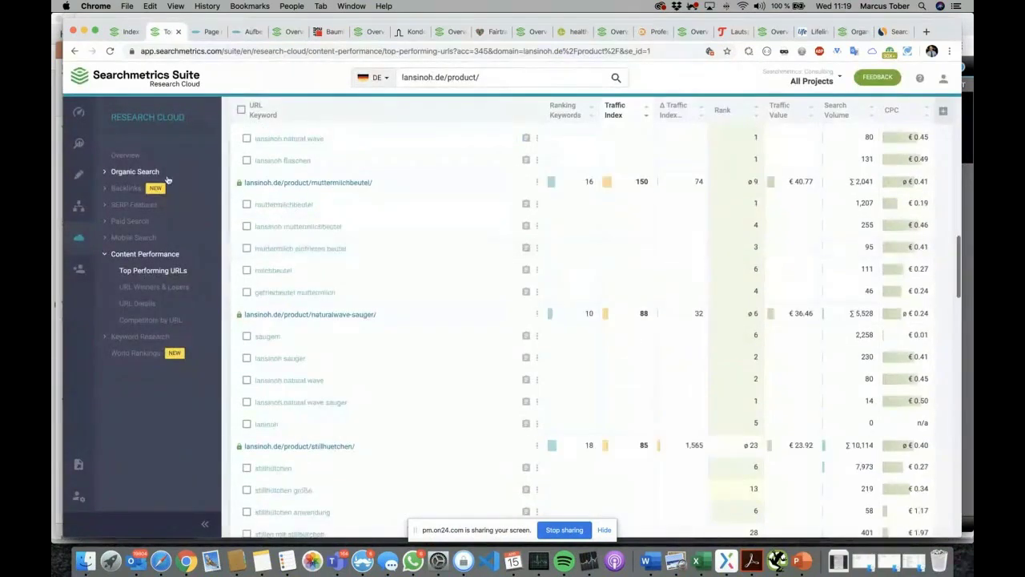
left_click(124, 155)
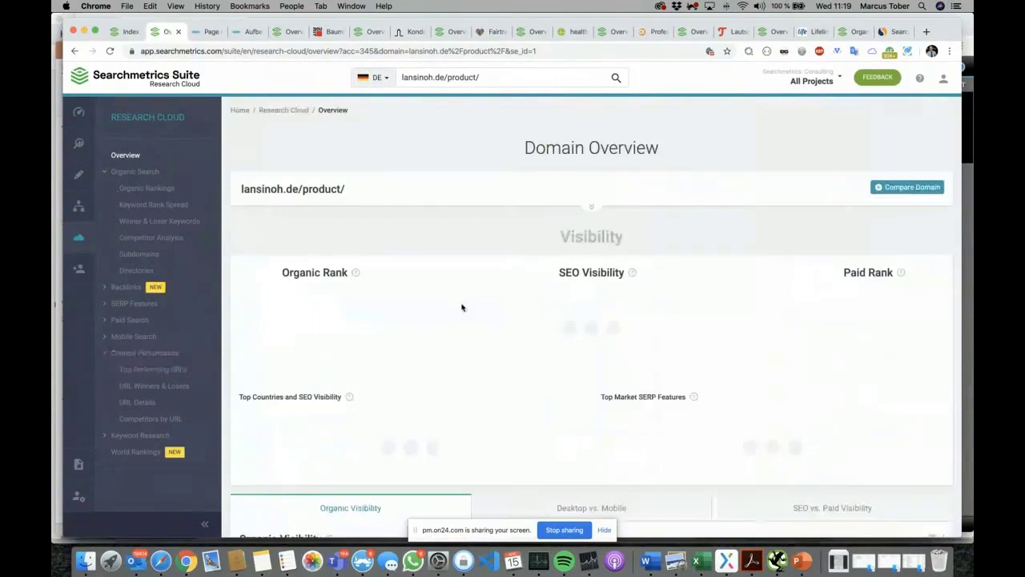
left_click(537, 77)
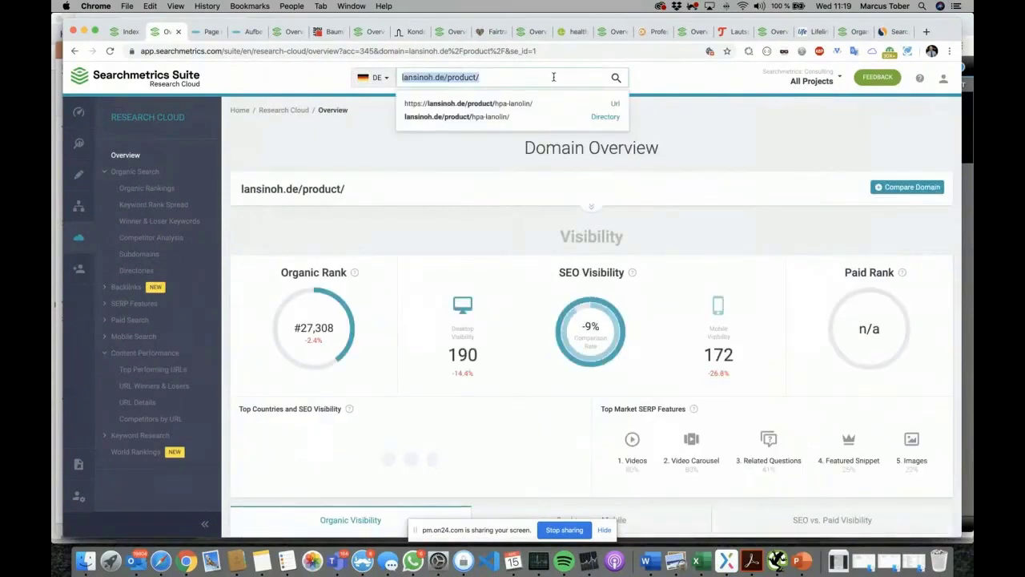
left_click(551, 77)
left_click_drag(446, 77, 517, 77)
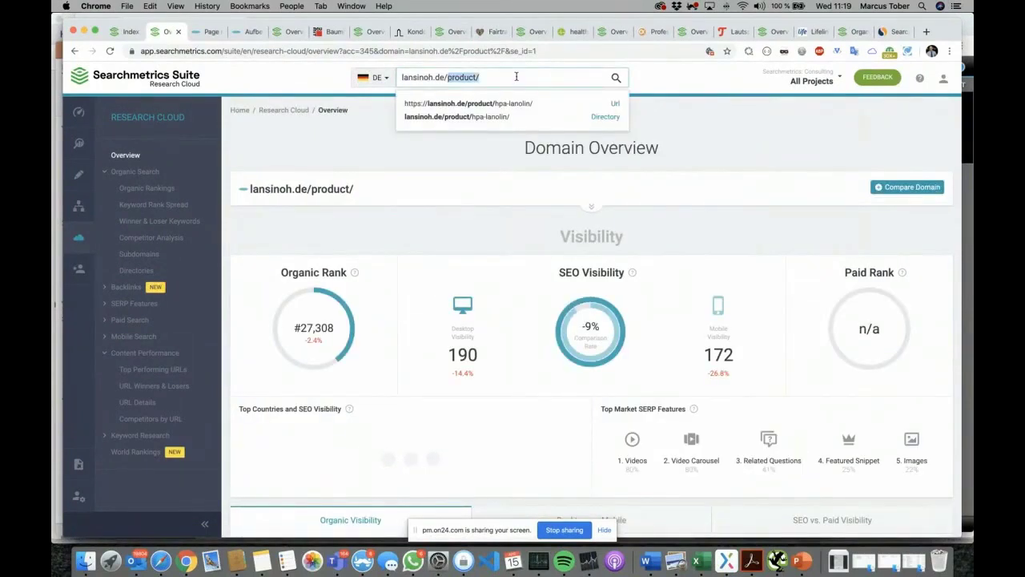
key("BackSpace")
key("Return")
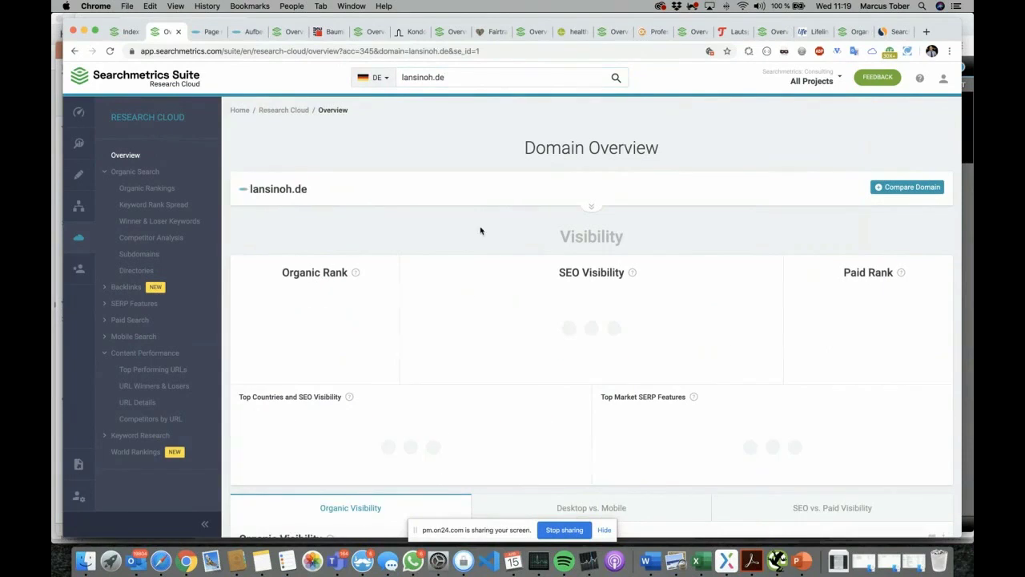
Show the long tail organic keywords for lansinoh.de and remove the /product URL filter
scroll(480, 231, "down", 10)
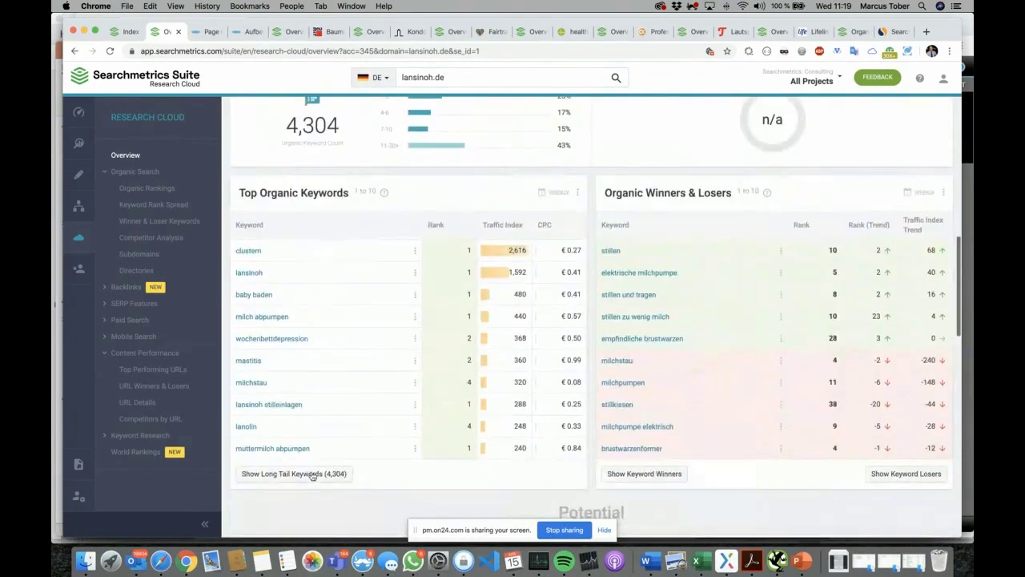
left_click(313, 474)
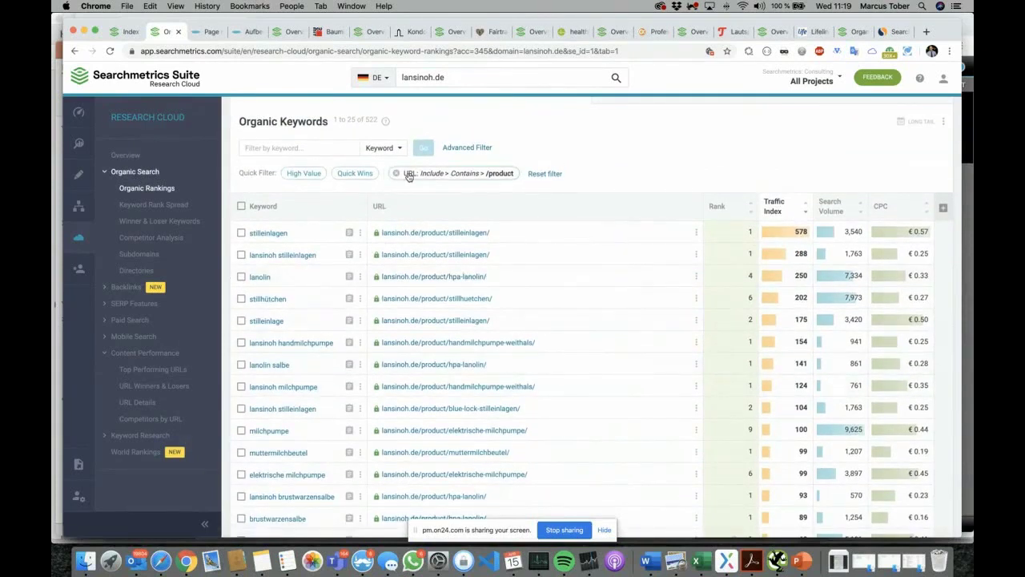
left_click(396, 173)
scroll(441, 227, "down", 2)
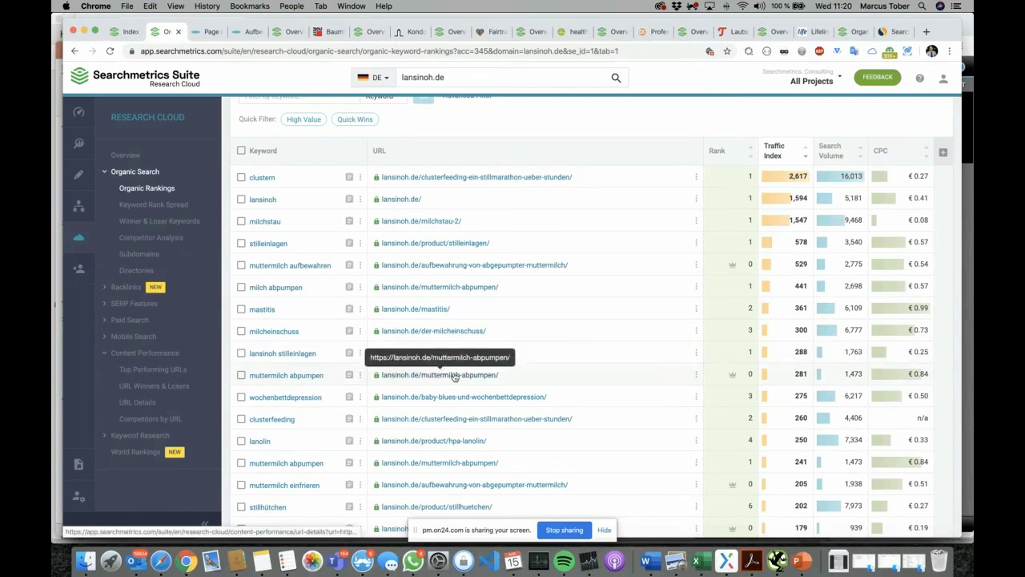
Search Google for the ranking keyword "muttermilch abpumpen" in a new browser tab and review the results page
left_click_drag(324, 376, 252, 379)
key("super+c")
key("super+t")
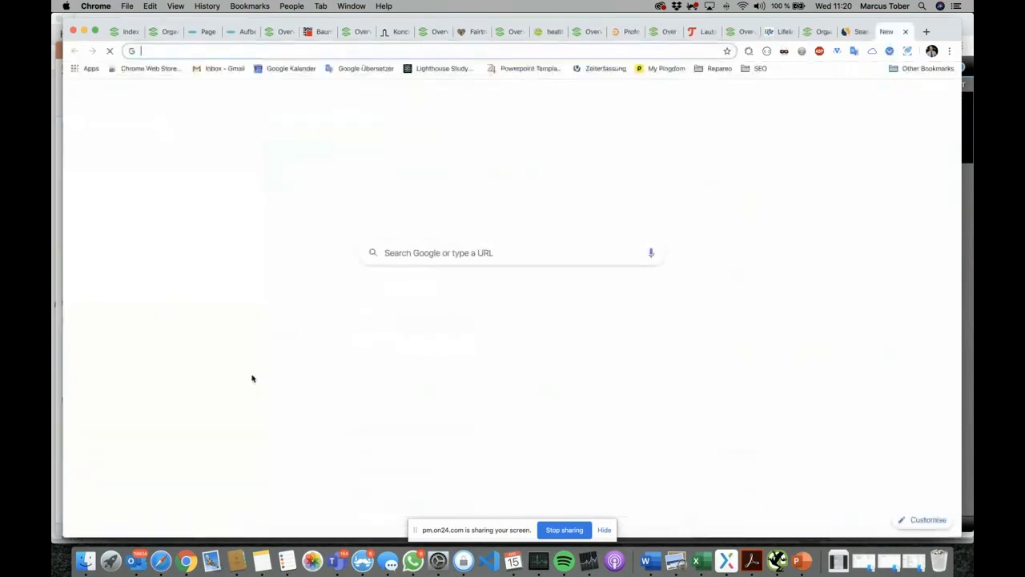
key("super+v")
key("Return")
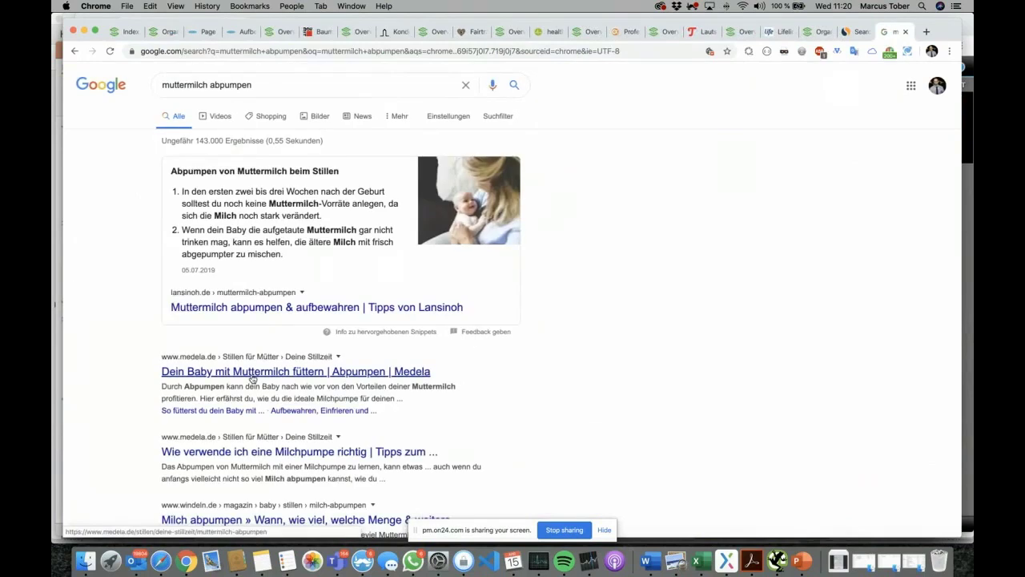
scroll(237, 314, "down", 1)
scroll(238, 315, "down", 3)
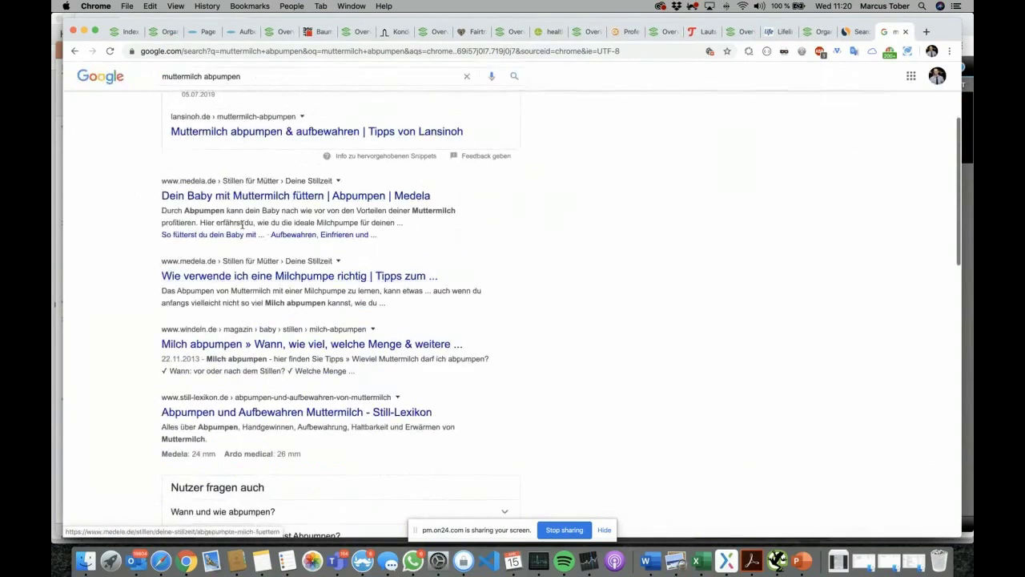
scroll(233, 207, "down", 3)
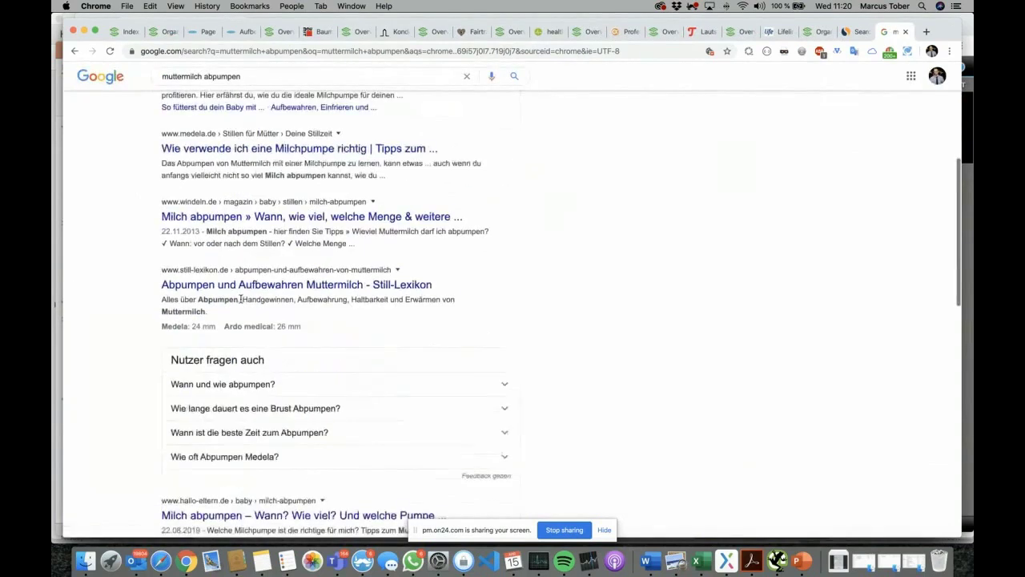
scroll(213, 228, "up", 3)
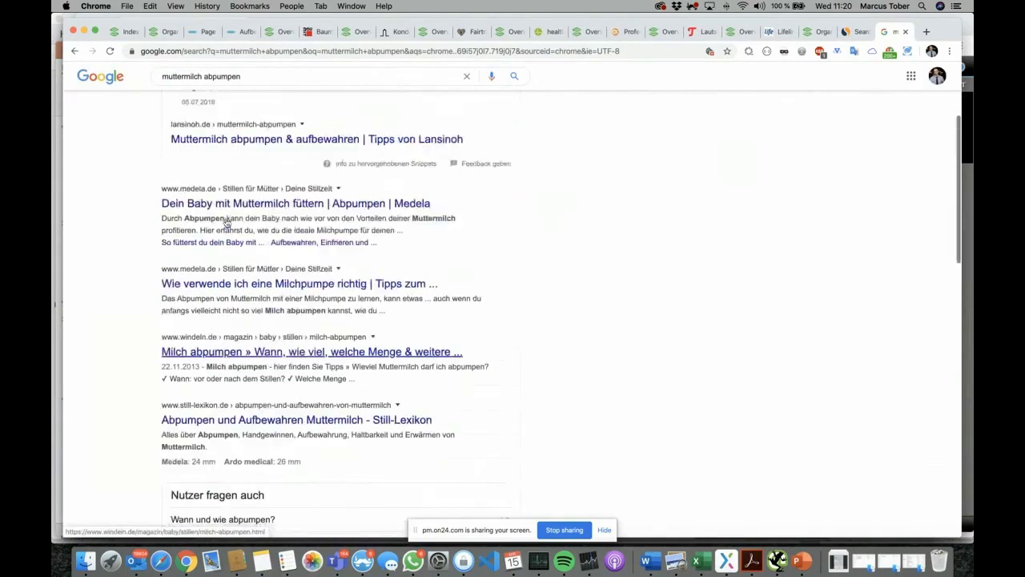
scroll(213, 228, "up", 3)
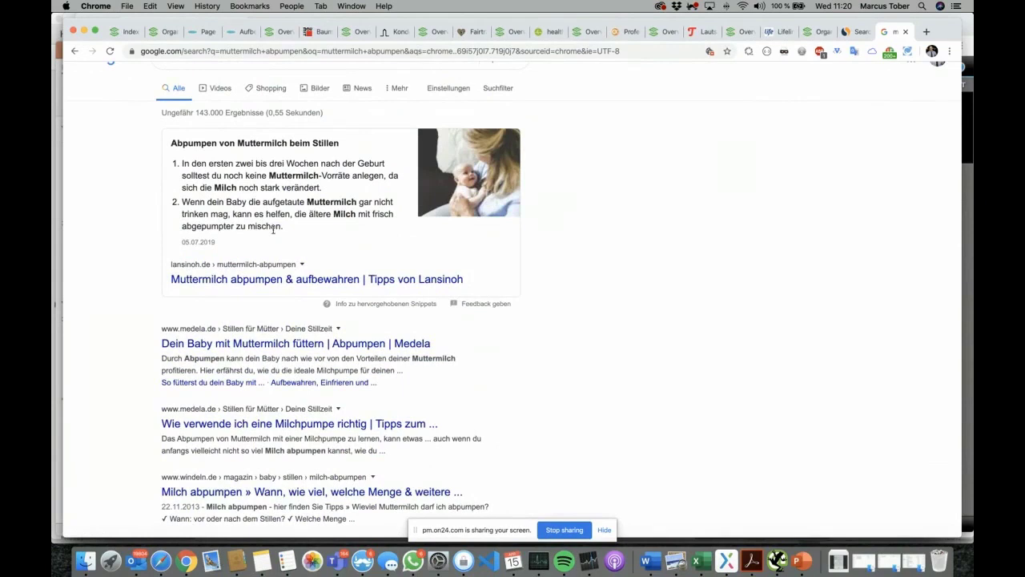
Examine Google's results for "muttermilch abpumpen", from the Lansinoh featured snippet down to the videos and related searches
scroll(273, 230, "up", 1)
scroll(273, 229, "down", 18)
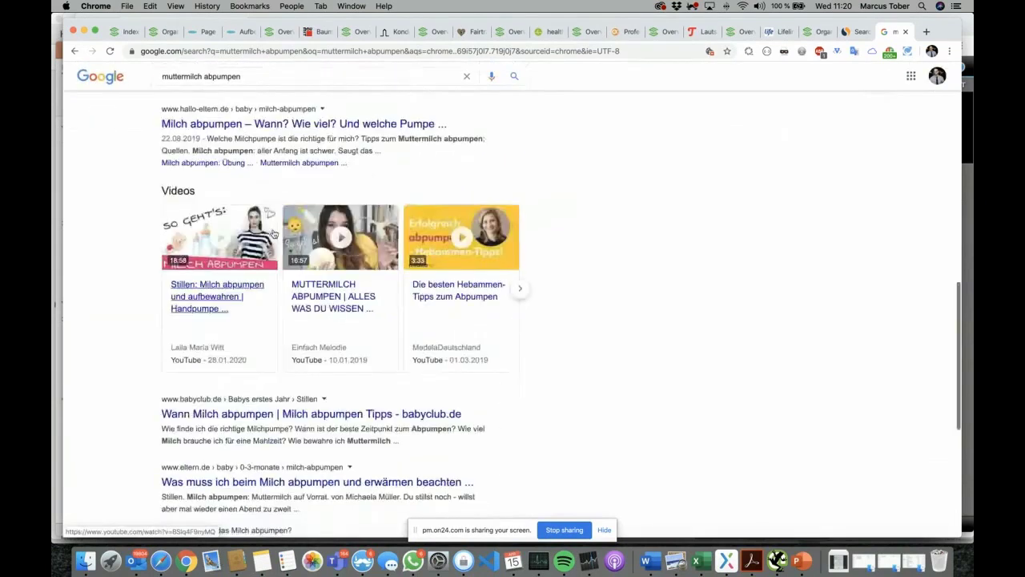
scroll(273, 233, "down", 5)
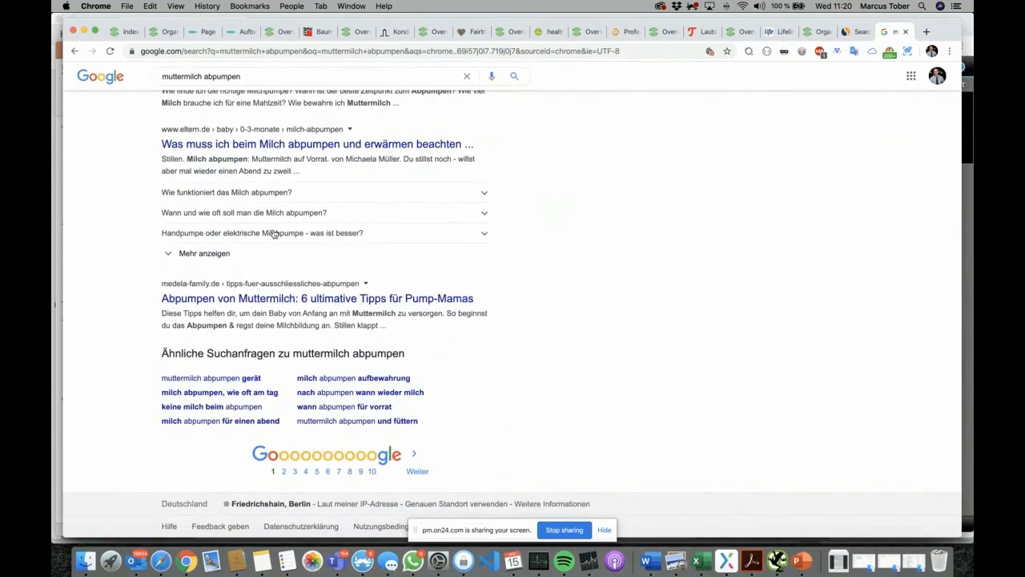
scroll(273, 232, "up", 15)
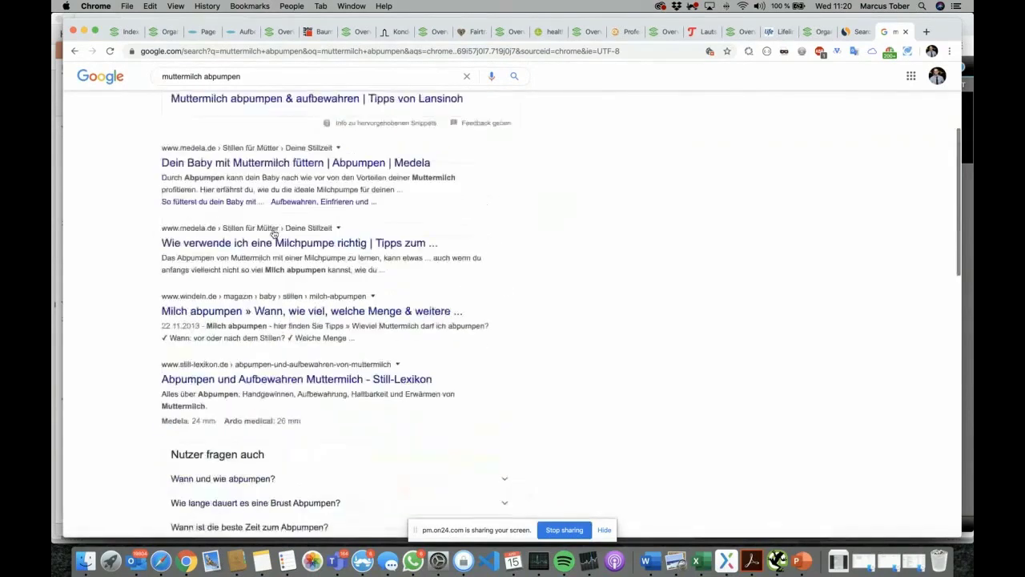
Switch to Searchmetrics Suite and run Keyword Discovery for the German keyword "muttermilch"
left_click(163, 32)
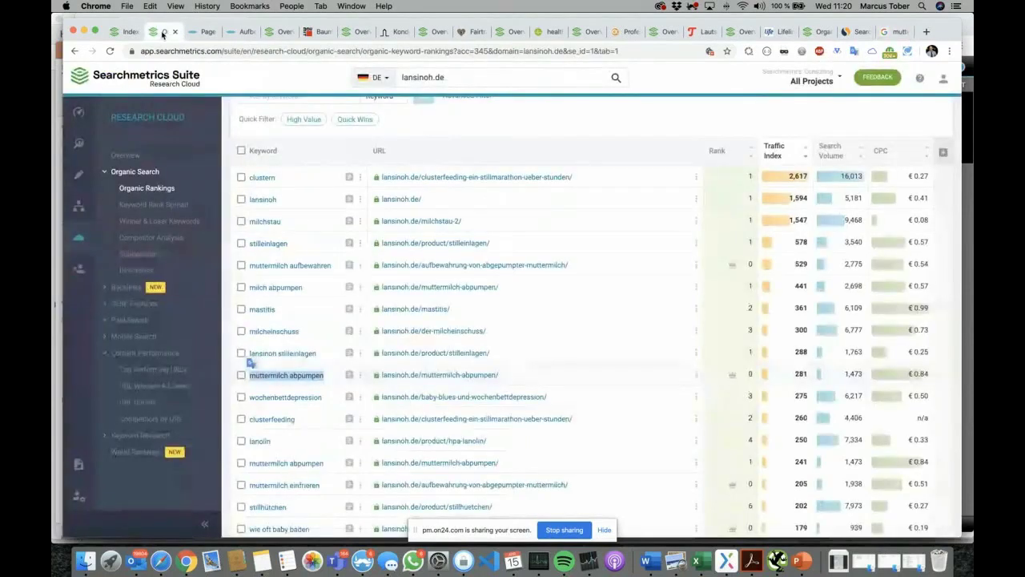
left_click(140, 435)
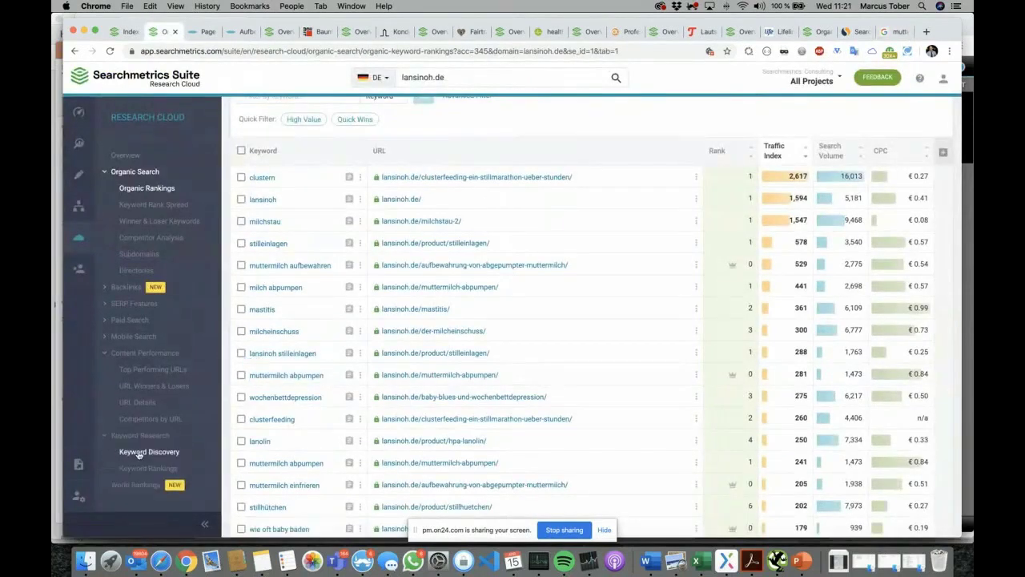
left_click(485, 246)
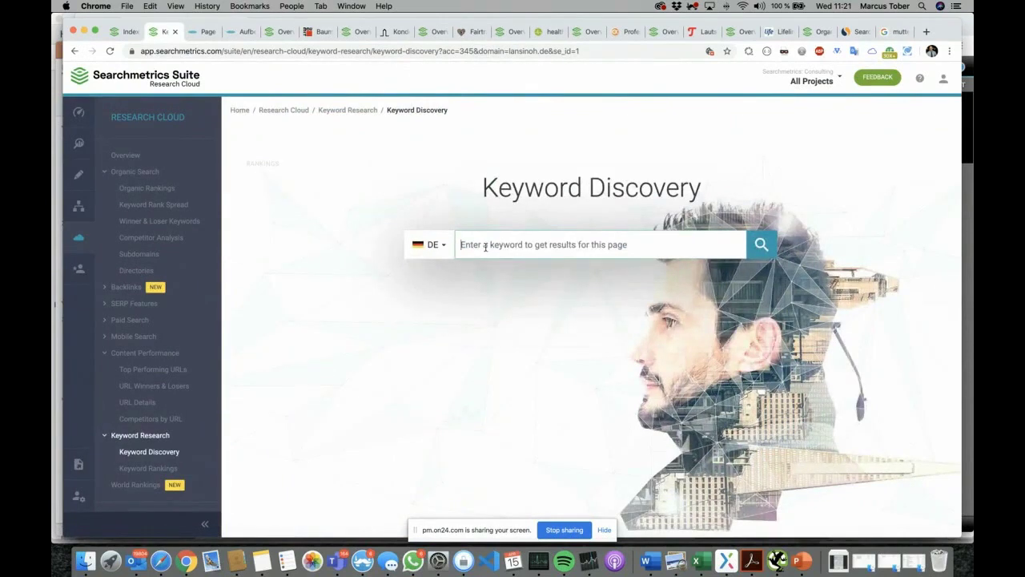
type("muttermilch")
key("Return")
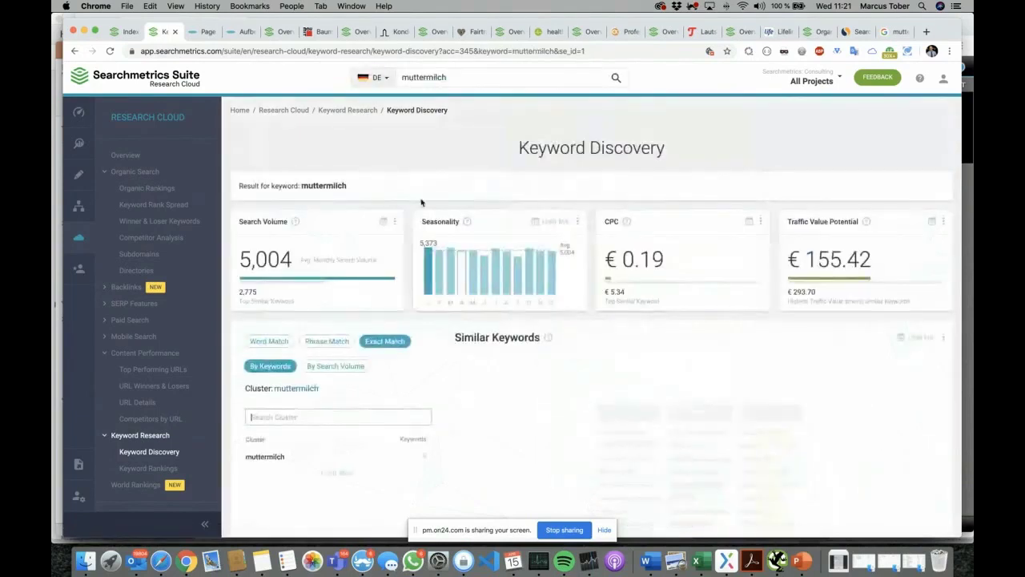
scroll(521, 270, "down", 3)
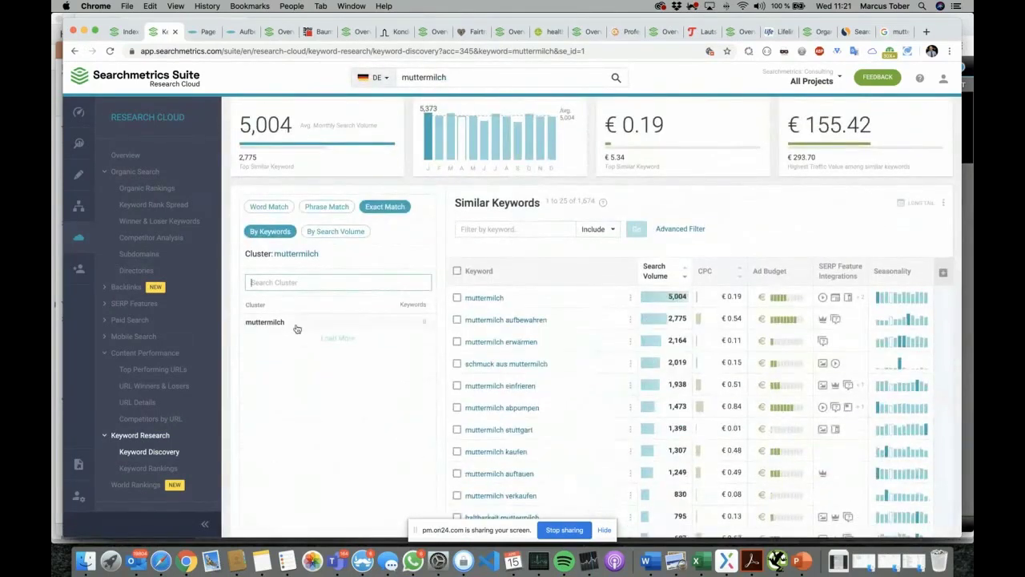
Rank the muttermilch keyword clusters by search volume and view the similar keywords of the "aufbewahren" and "abpumpen" clusters
left_click(273, 208)
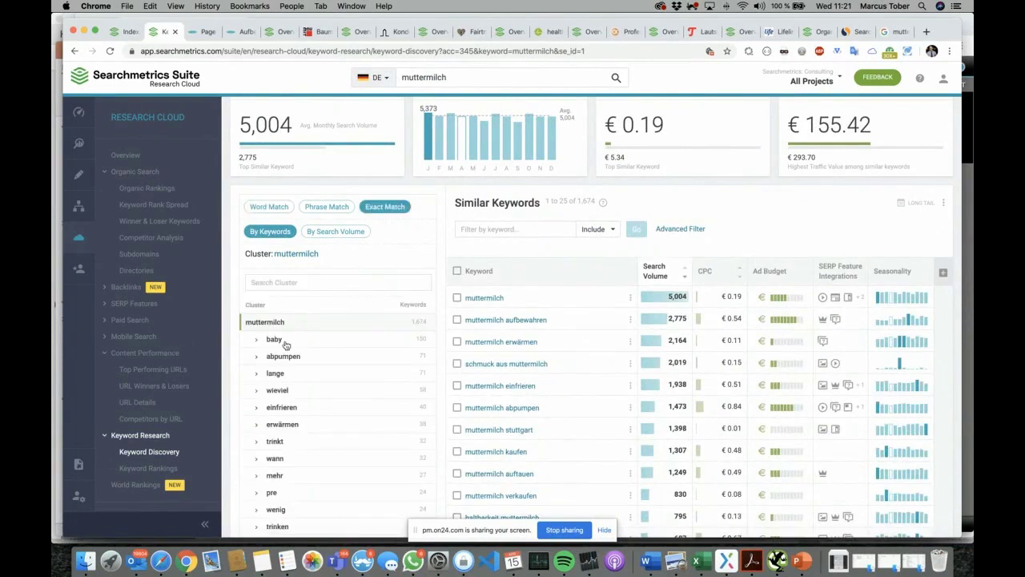
left_click(329, 235)
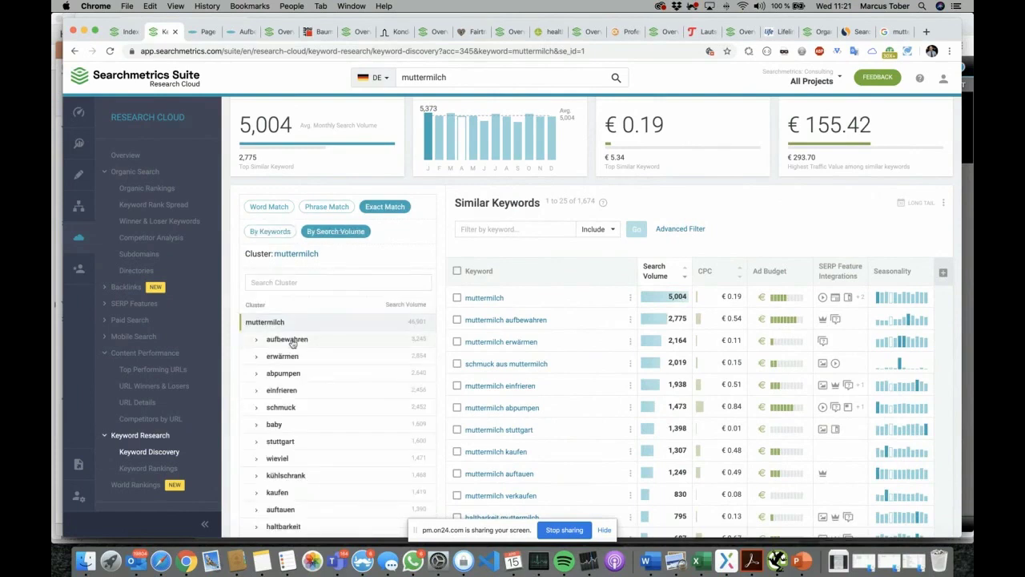
left_click(292, 343)
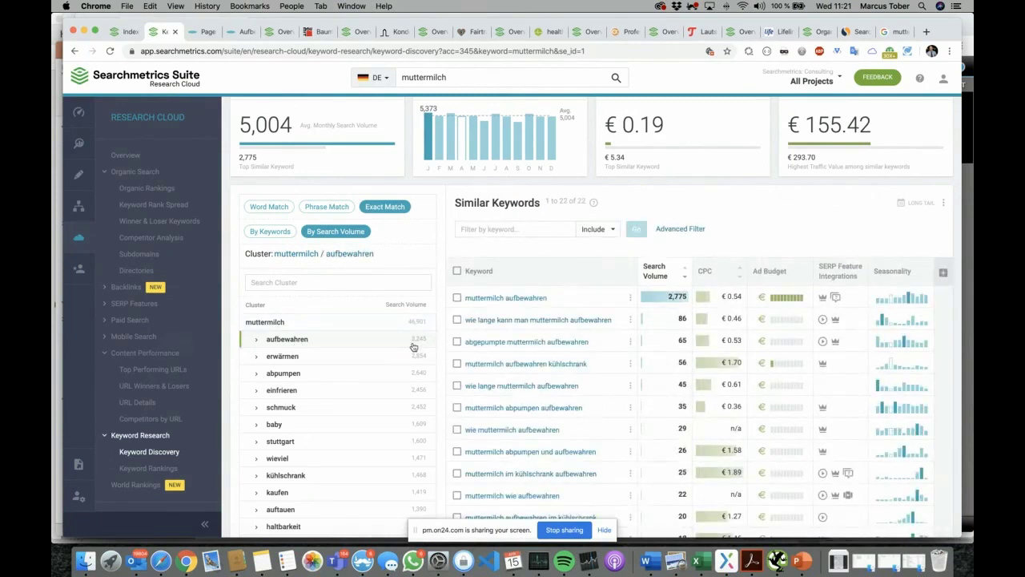
left_click(340, 374)
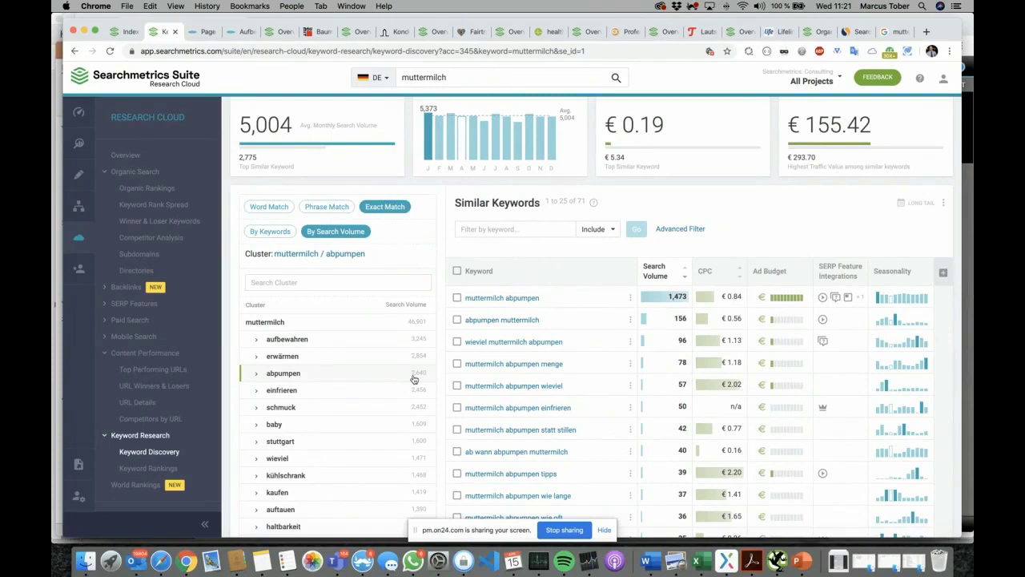
Examine the lansinoh.de article "Aufbewahrung von abgepumpter Muttermilch", including its related articles, helpful products and Tipps & Infos heading
left_click(230, 37)
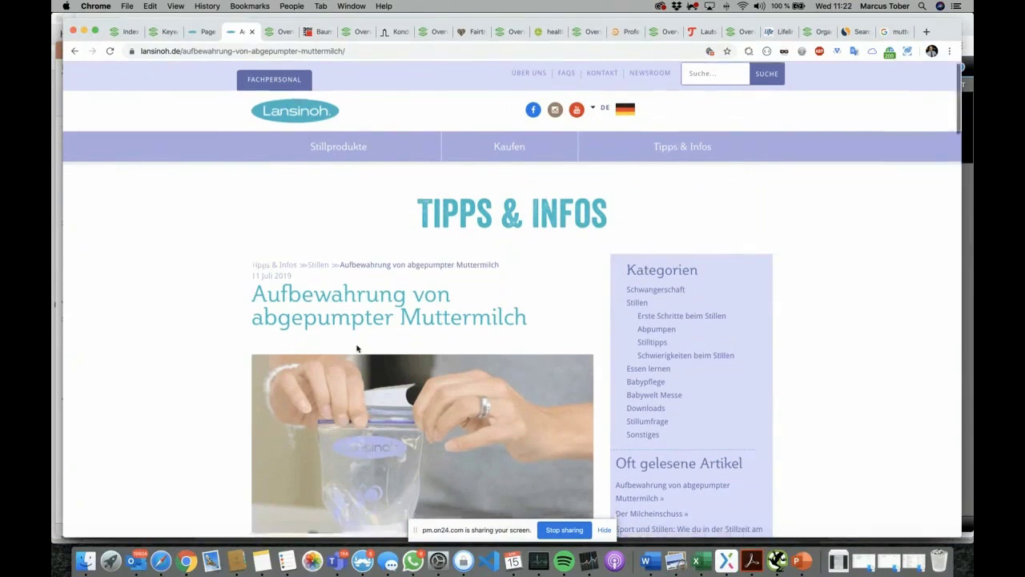
scroll(357, 347, "down", 10)
scroll(357, 347, "down", 15)
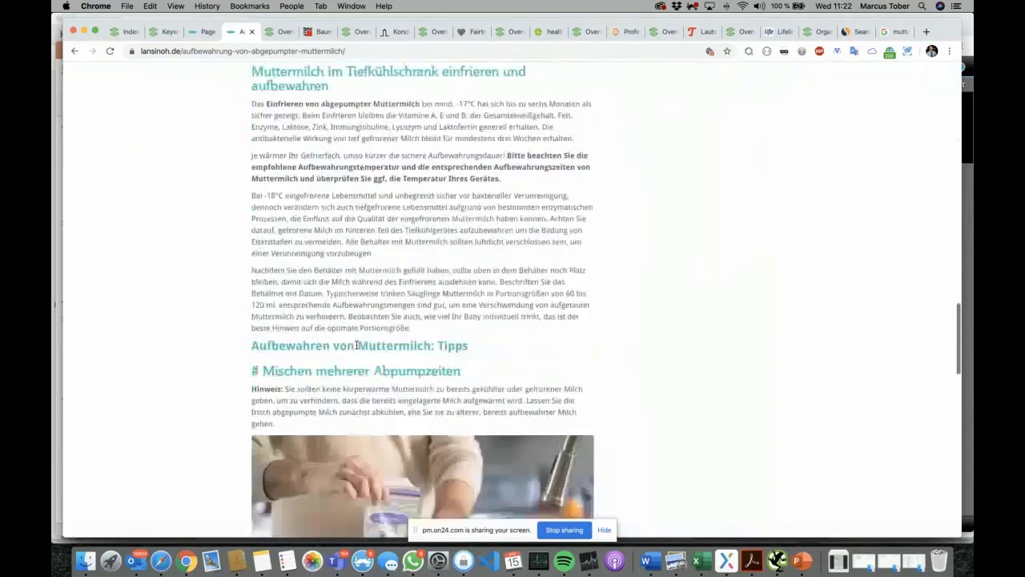
scroll(357, 347, "down", 2)
scroll(357, 348, "up", 2)
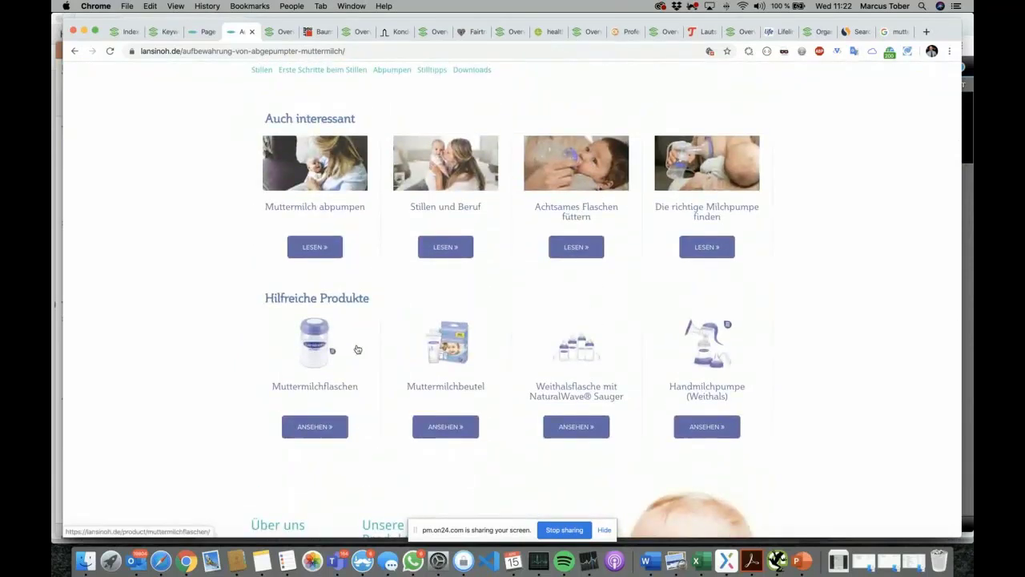
scroll(357, 350, "up", 2)
scroll(357, 347, "up", 4)
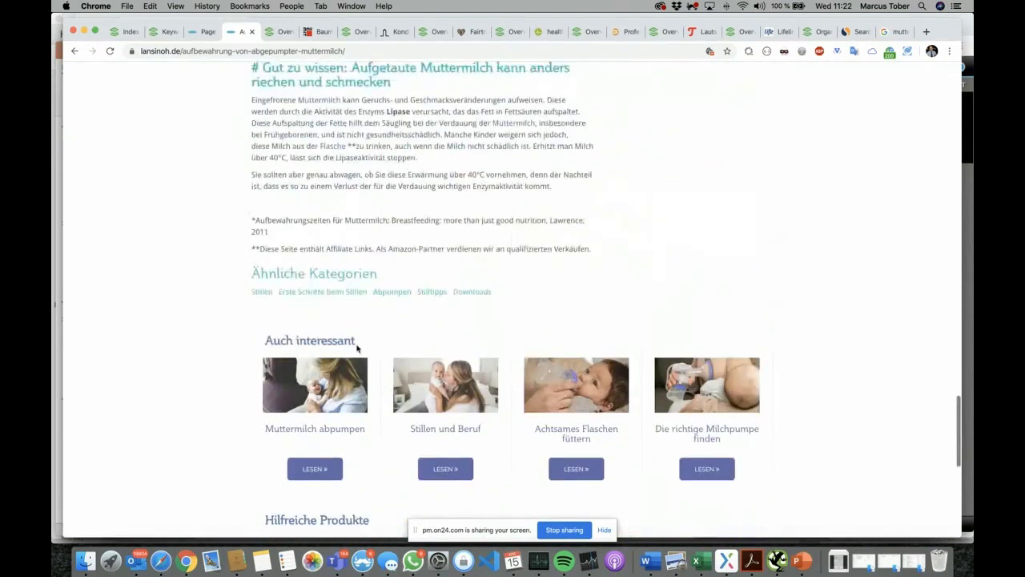
scroll(357, 348, "up", 7)
scroll(357, 348, "up", 15)
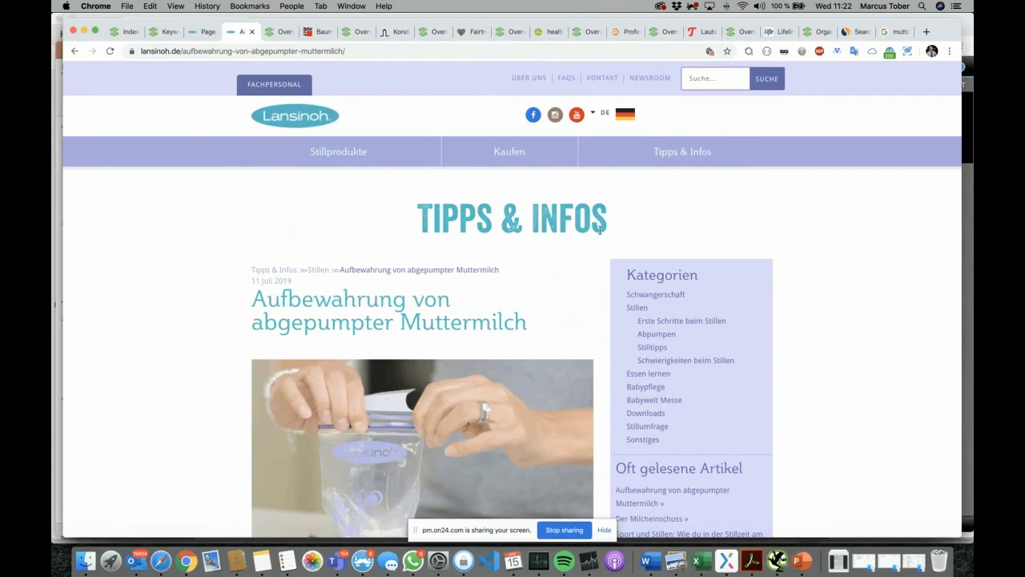
left_click_drag(609, 232, 414, 225)
left_click(414, 226)
Return to the Google results for "muttermilch abpumpen" and recheck the featured snippet, related questions and videos
left_click(893, 32)
scroll(606, 217, "up", 5)
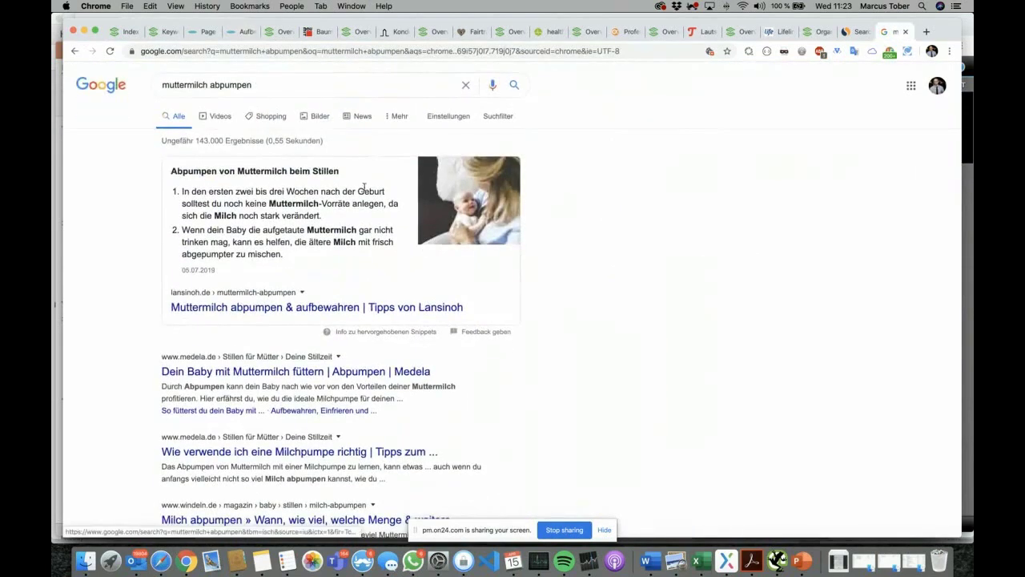
scroll(308, 250, "down", 2)
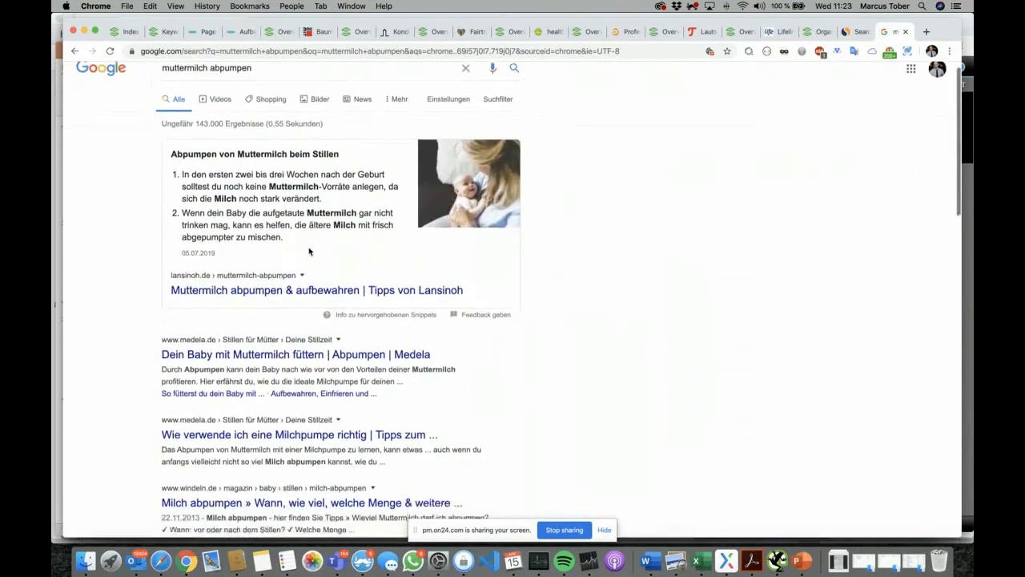
scroll(309, 250, "down", 15)
scroll(314, 251, "up", 20)
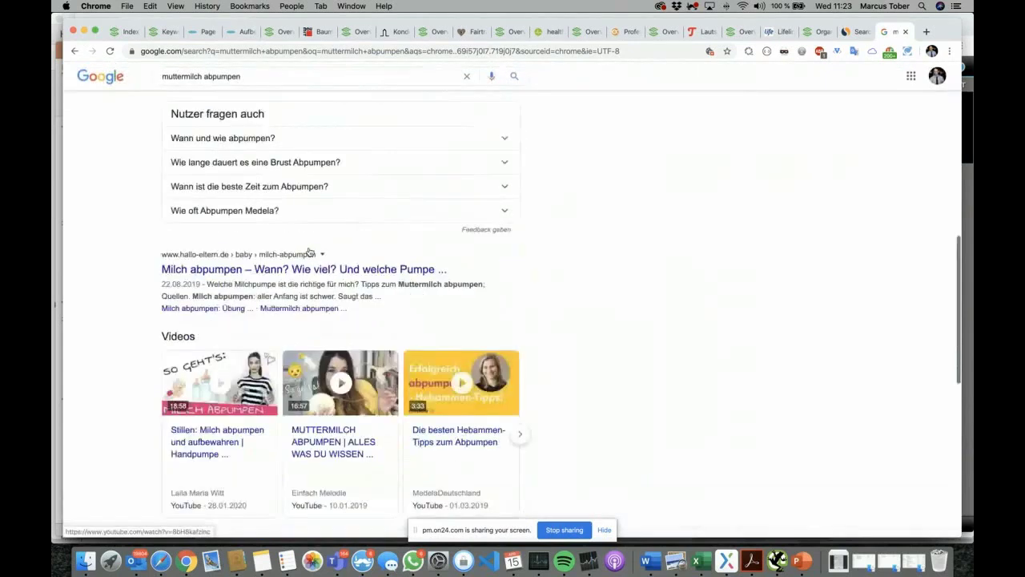
left_click(820, 51)
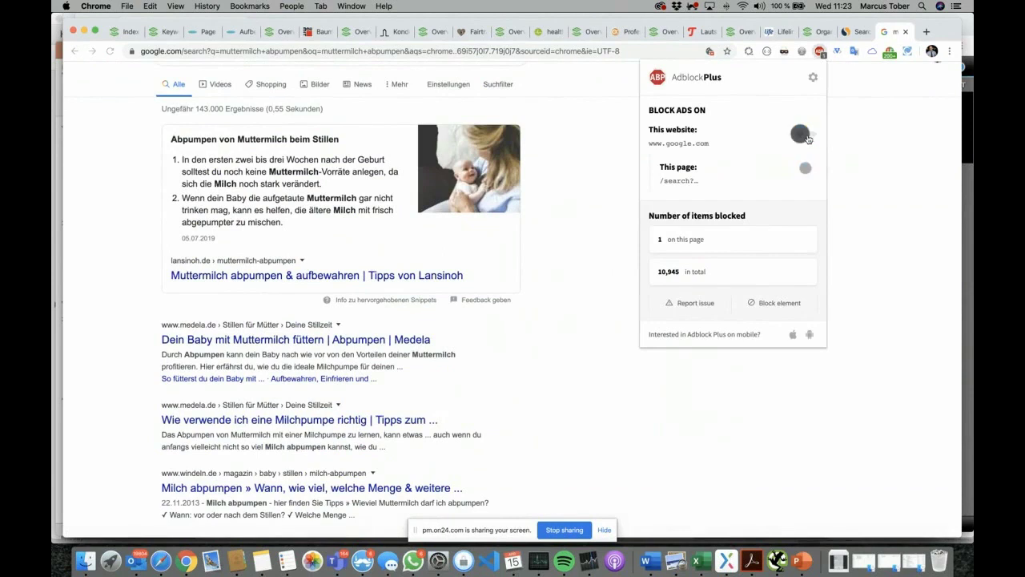
left_click(879, 142)
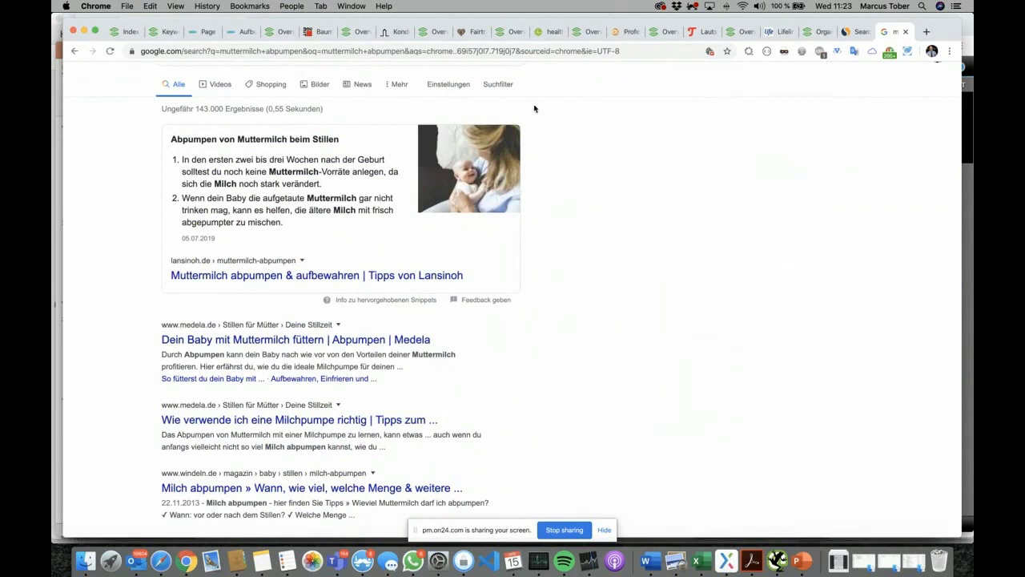
scroll(576, 135, "up", 1)
key("Return")
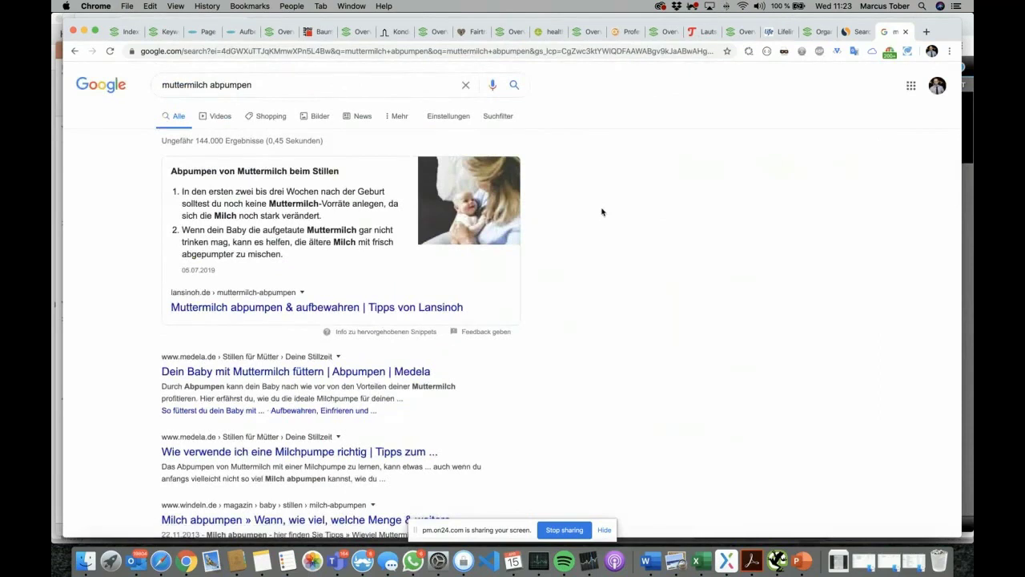
Search Google for "adidas sneaker" in place of the current query
left_click_drag(278, 85, 142, 87)
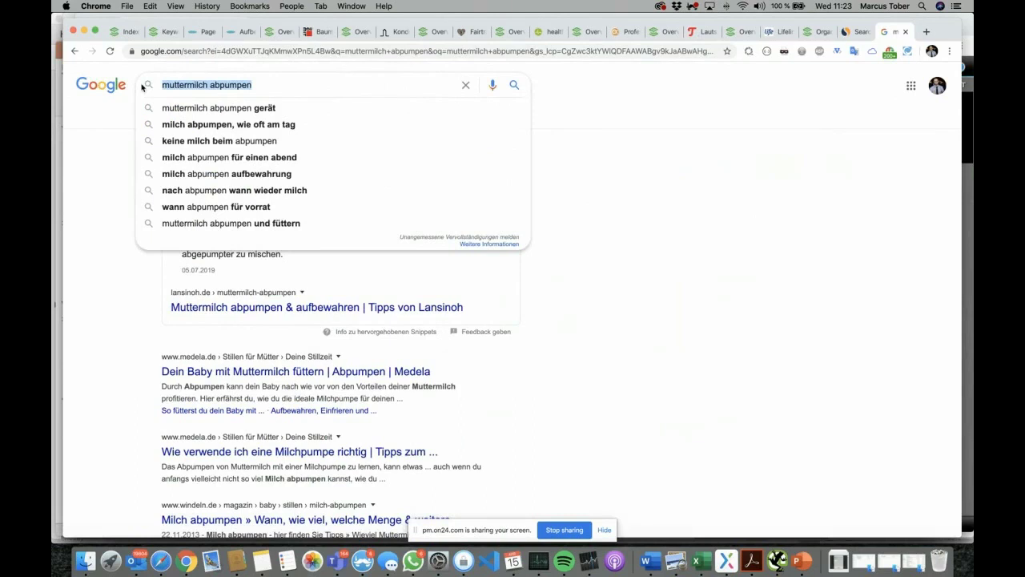
type("adida")
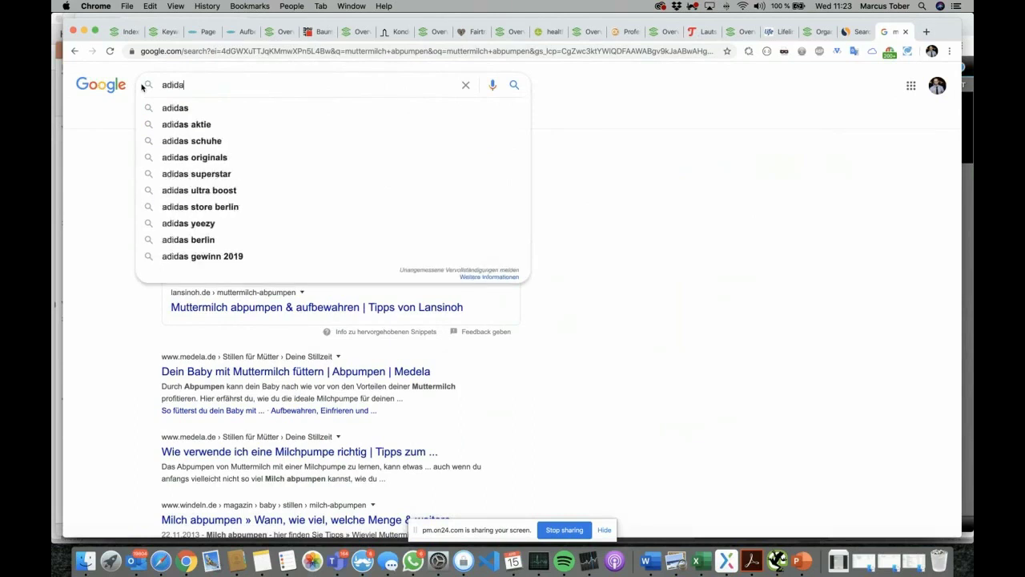
type("s sneaker")
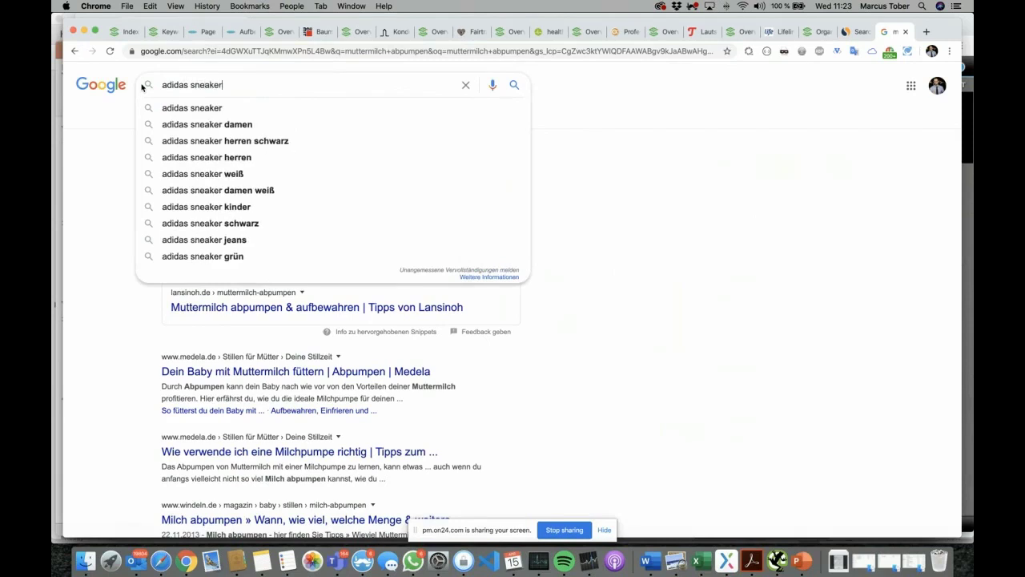
key("Return")
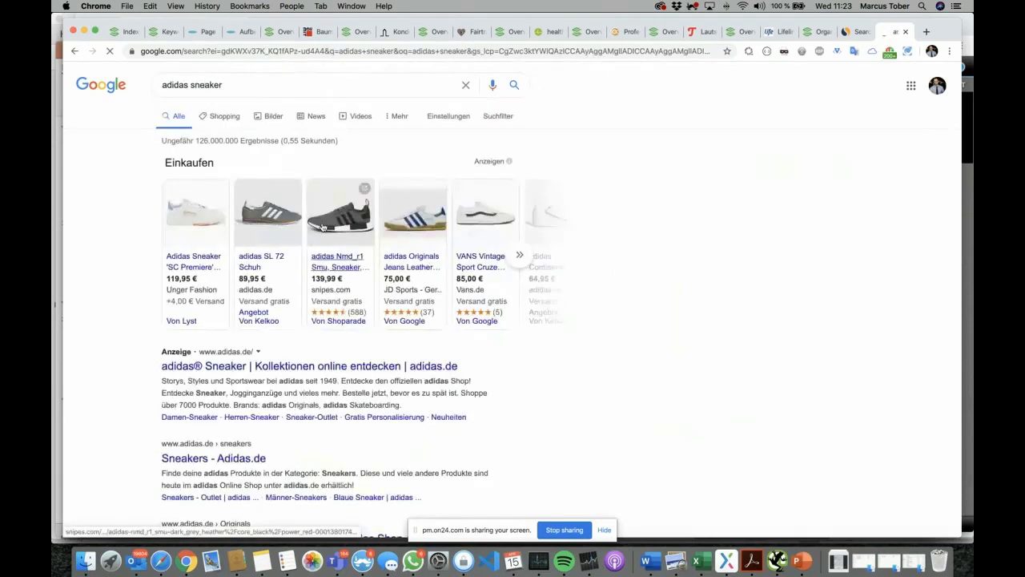
Examine the shopping ads, text ad, organic listings and refinement section in the "adidas sneaker" results
scroll(323, 227, "down", 1)
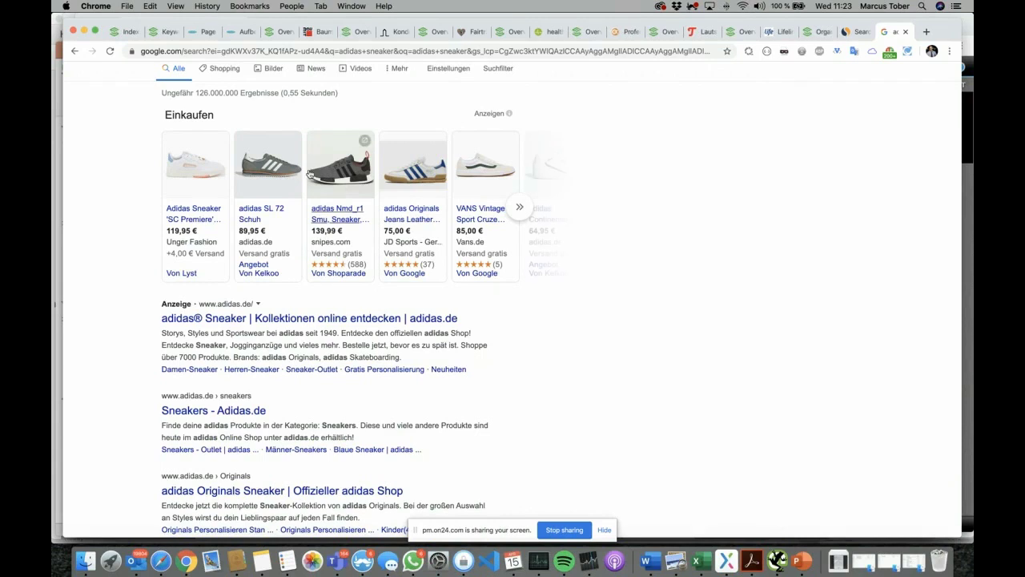
mouse_move(310, 173)
mouse_move(193, 167)
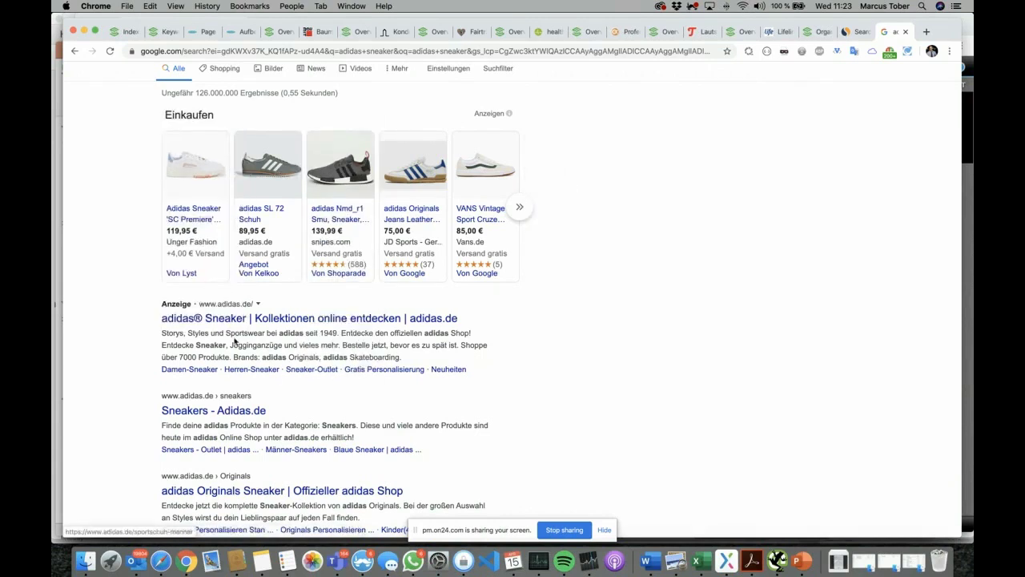
scroll(229, 336, "up", 1)
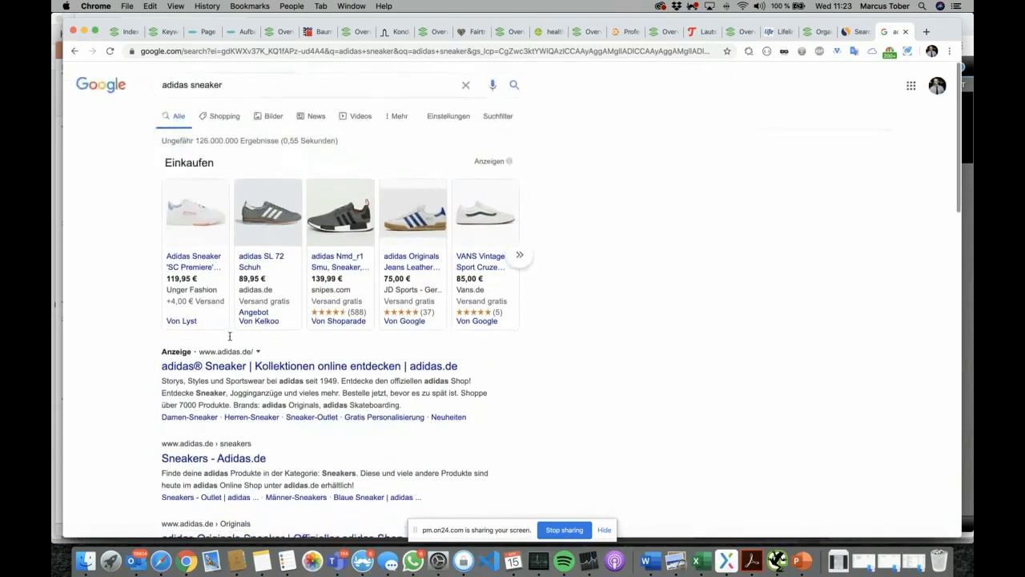
scroll(230, 336, "down", 3)
scroll(230, 336, "down", 6)
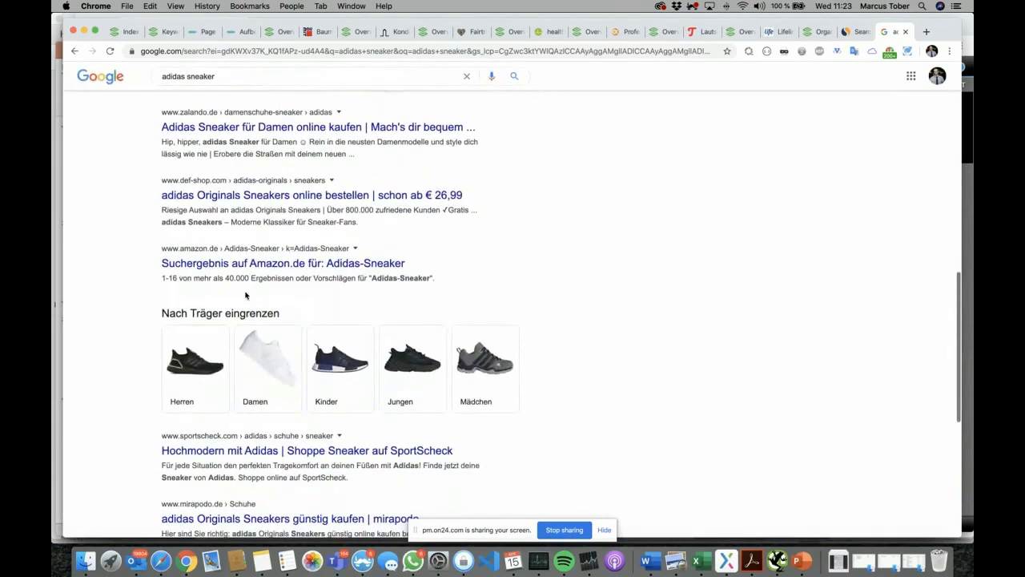
scroll(245, 295, "up", 10)
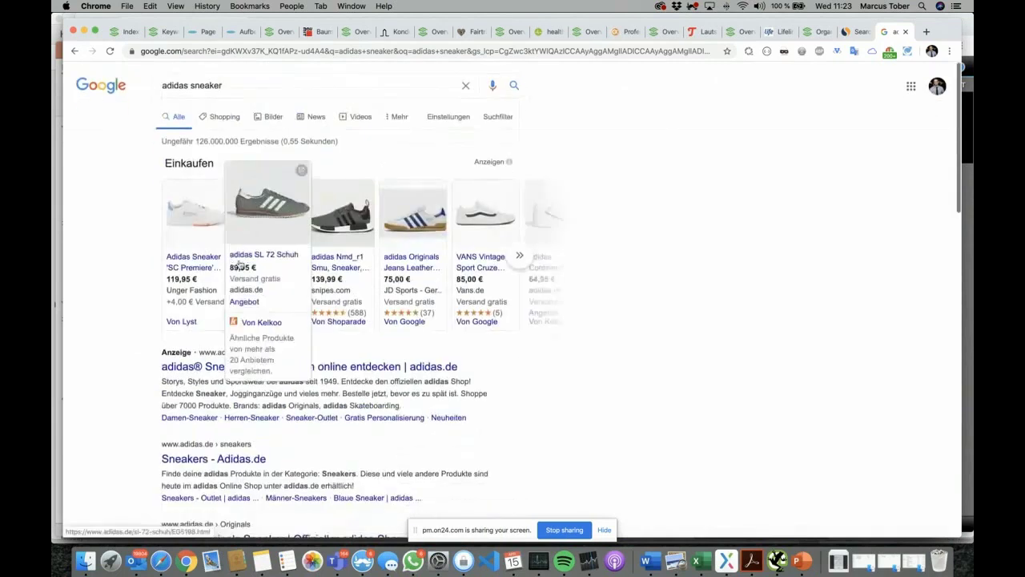
left_click(235, 83)
left_click_drag(235, 84, 147, 86)
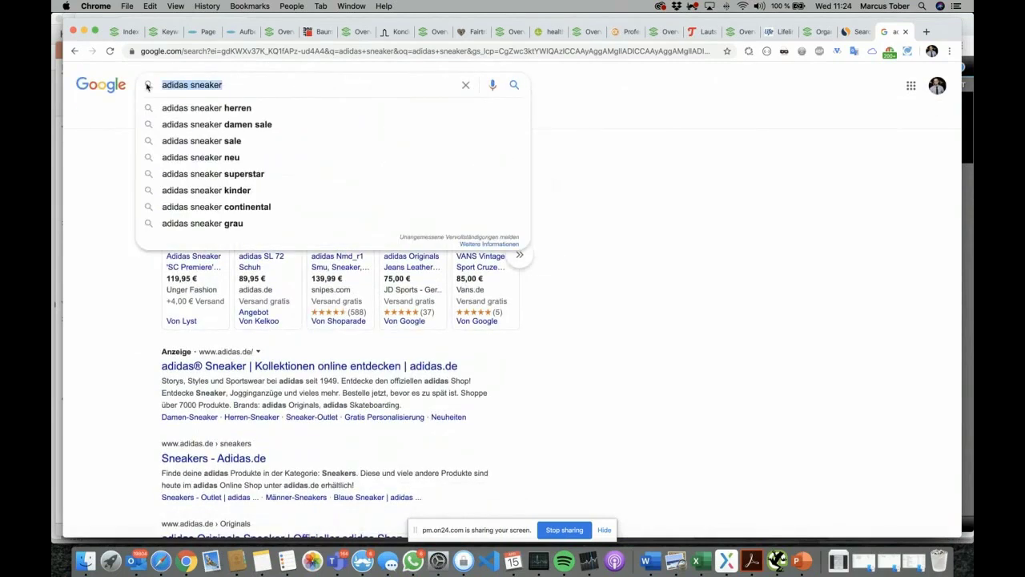
left_click(604, 163)
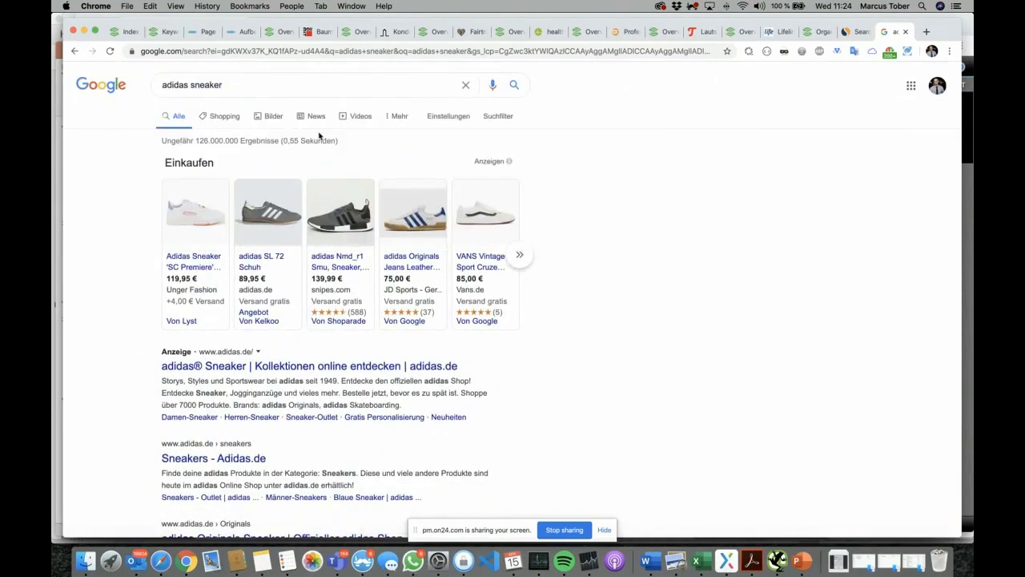
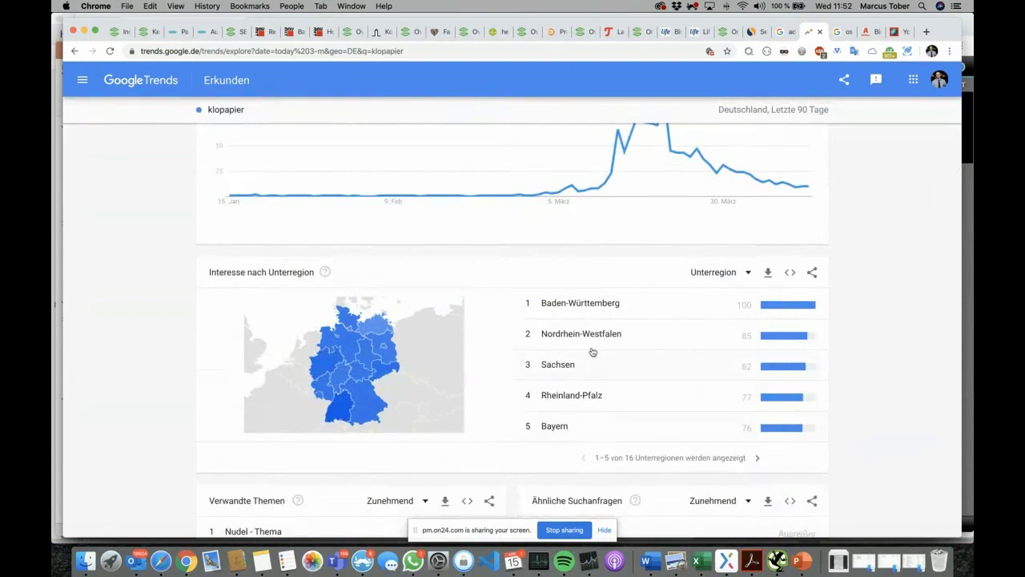
Review the Google Trends interest over time for "klopapier" in Germany over the last 90 days
scroll(592, 350, "up", 5)
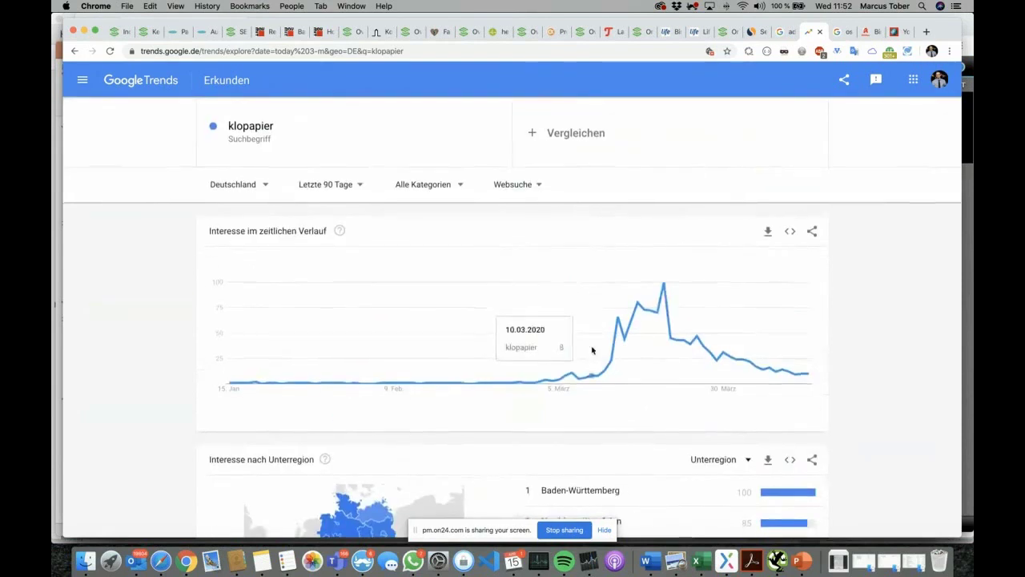
scroll(592, 350, "down", 1)
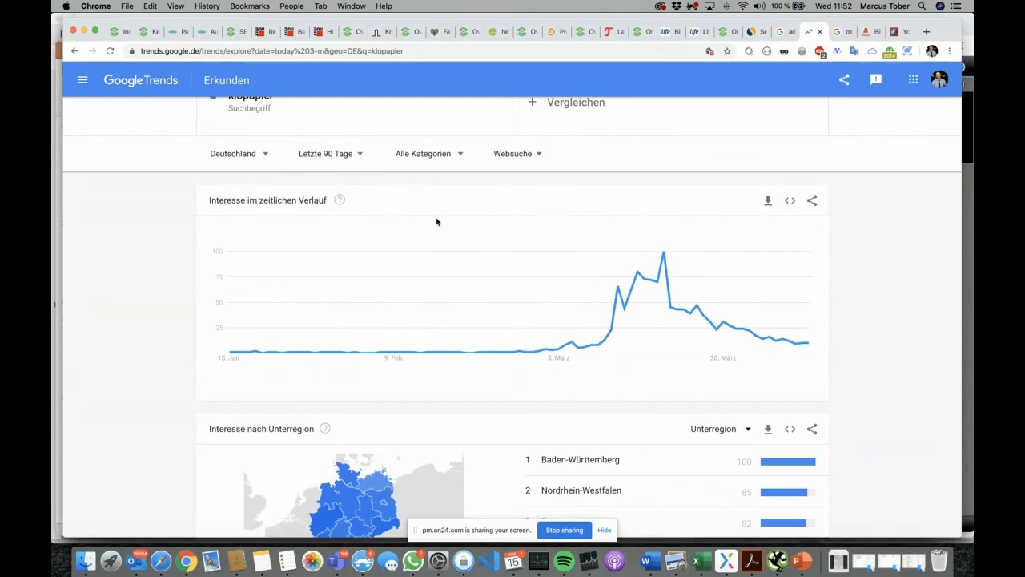
scroll(437, 221, "up", 1)
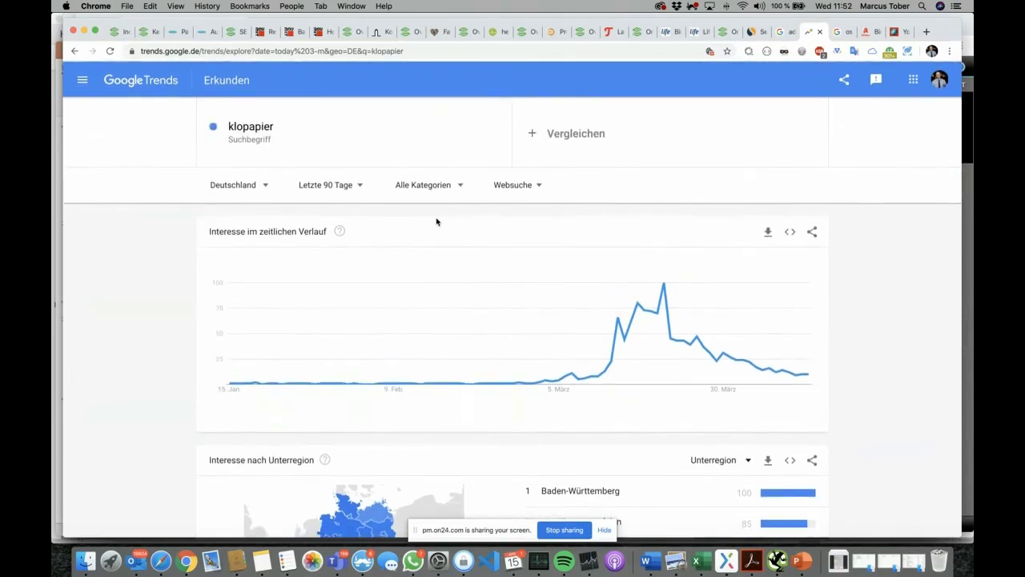
left_click(338, 130)
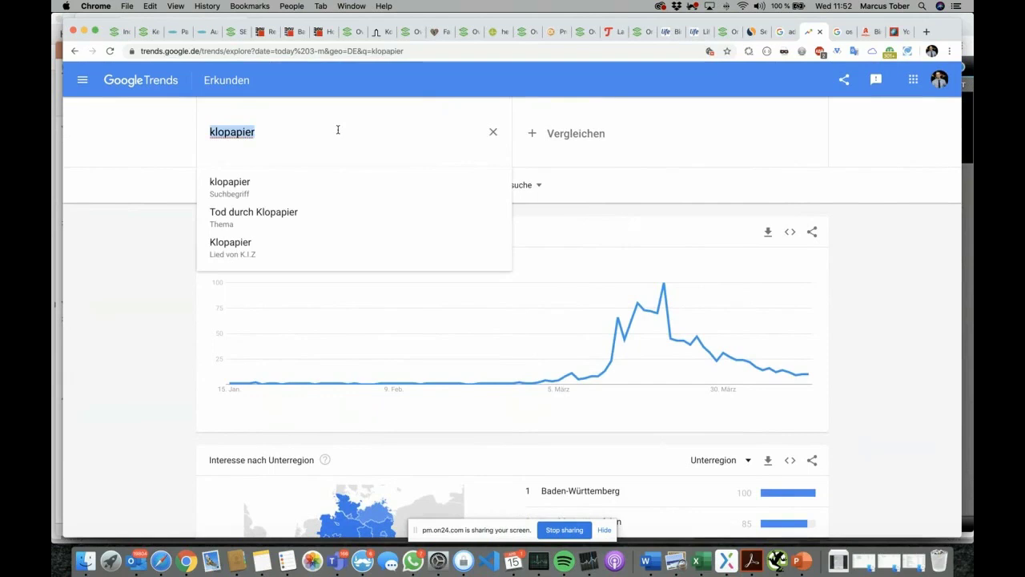
left_click(599, 200)
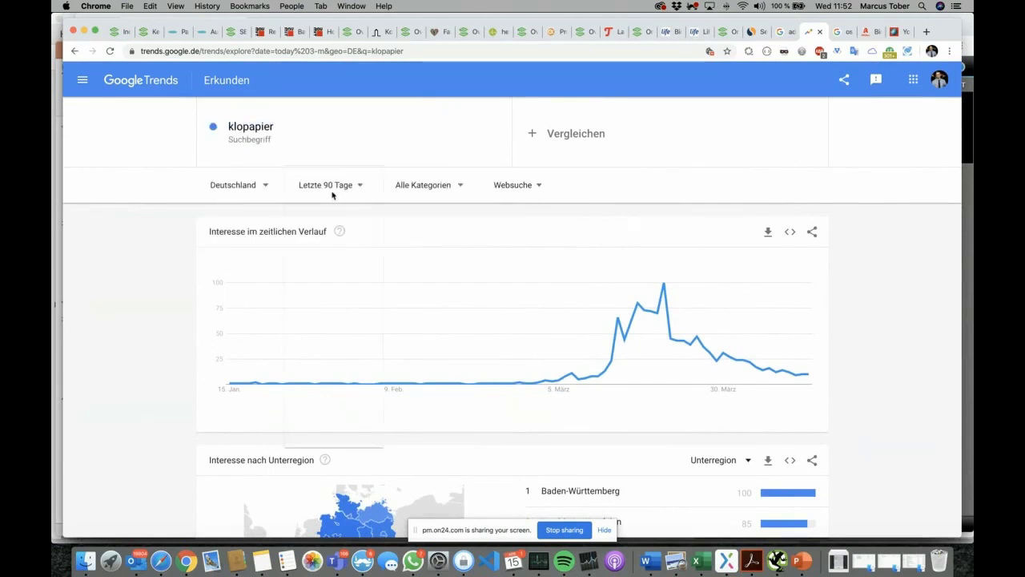
Check the "klopapier" trend for the last day (Letzter Tag) and for the last 7 days (Letzte 7 Tage)
left_click(332, 194)
left_click(325, 266)
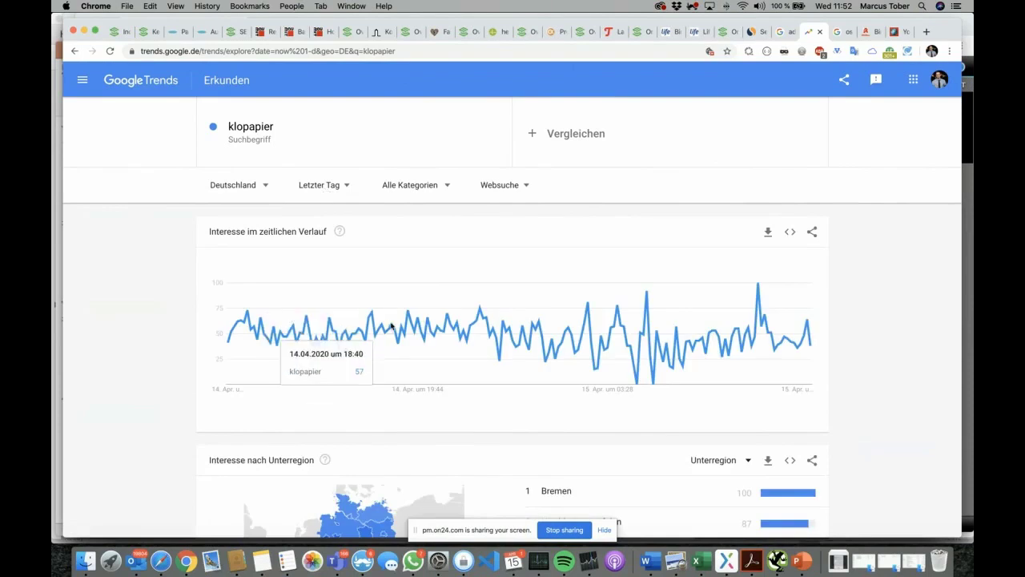
left_click(330, 190)
left_click(320, 266)
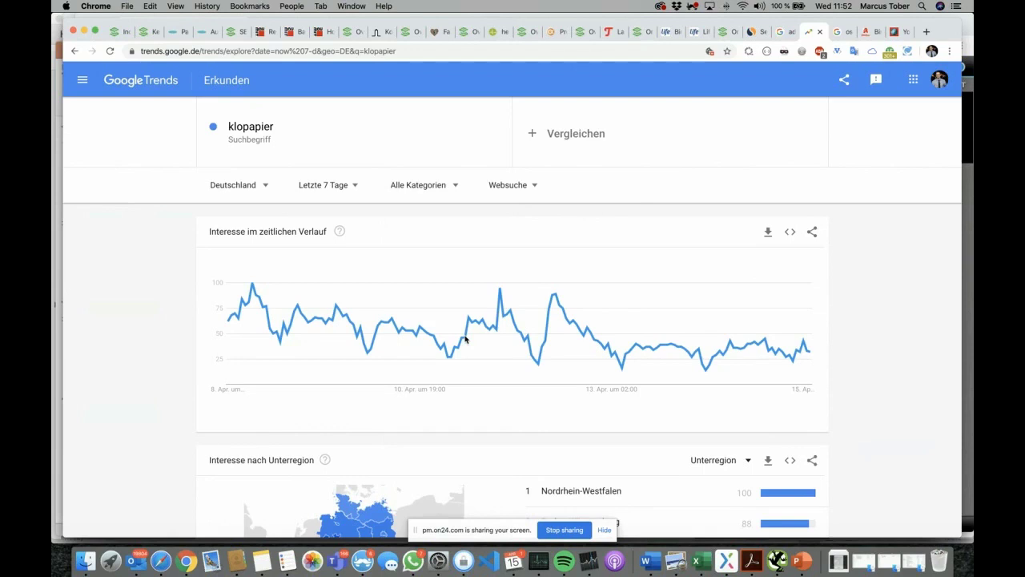
mouse_move(488, 301)
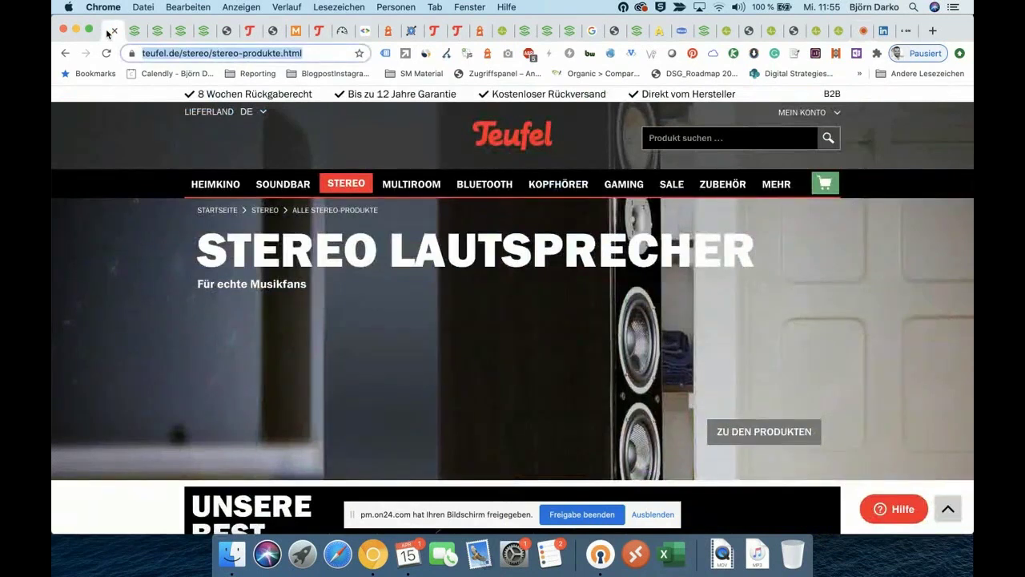
View Teufel's stereo speaker page, and switch to the Searchmetrics organic visibility chart for teufel.de
mouse_move(346, 184)
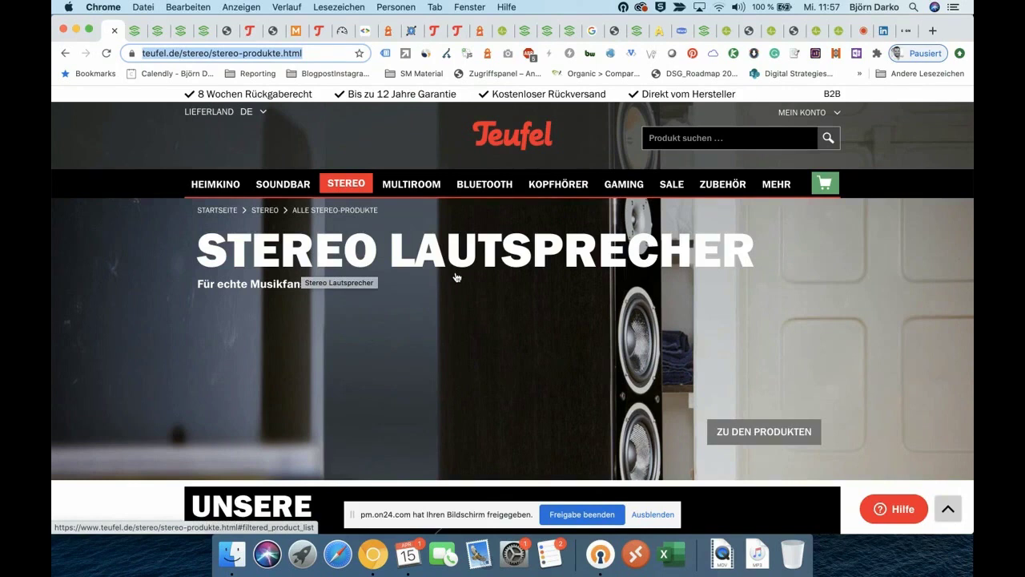
left_click(134, 34)
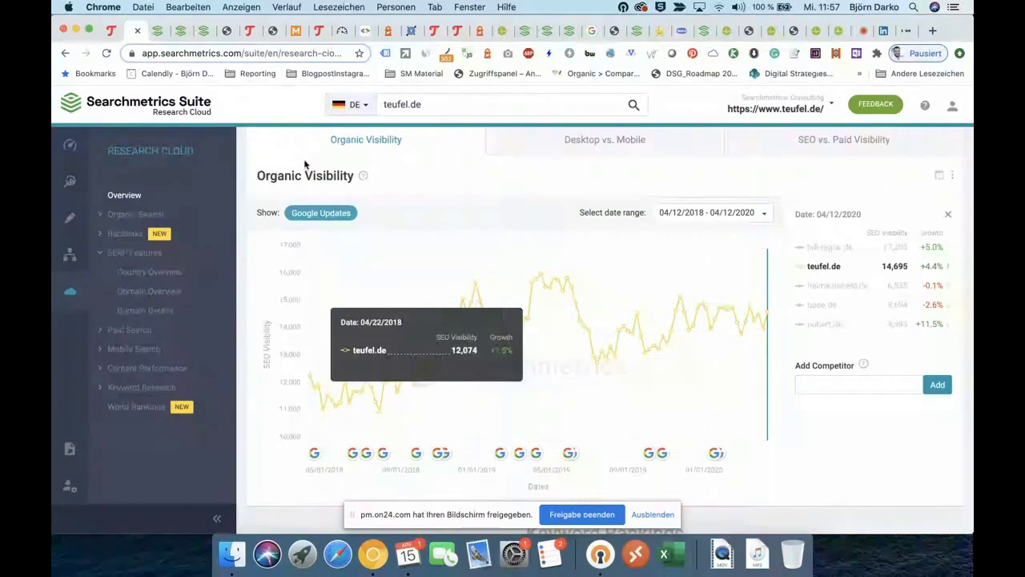
Switch to the DSG App Collection's Brand/Non-Brand report and review its brand synonyms, click-through, conversion and basket settings
left_click(160, 36)
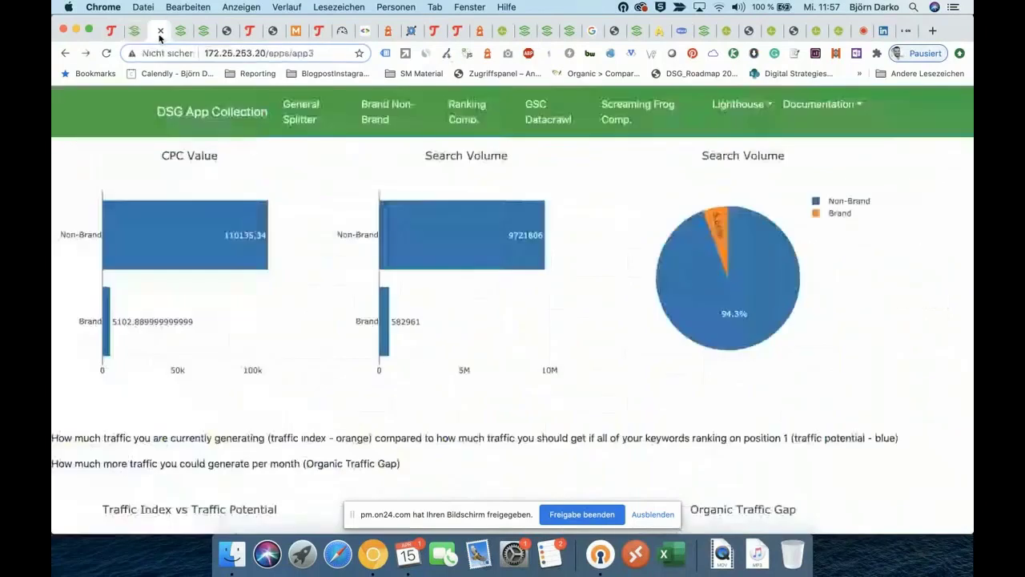
scroll(476, 156, "up", 10)
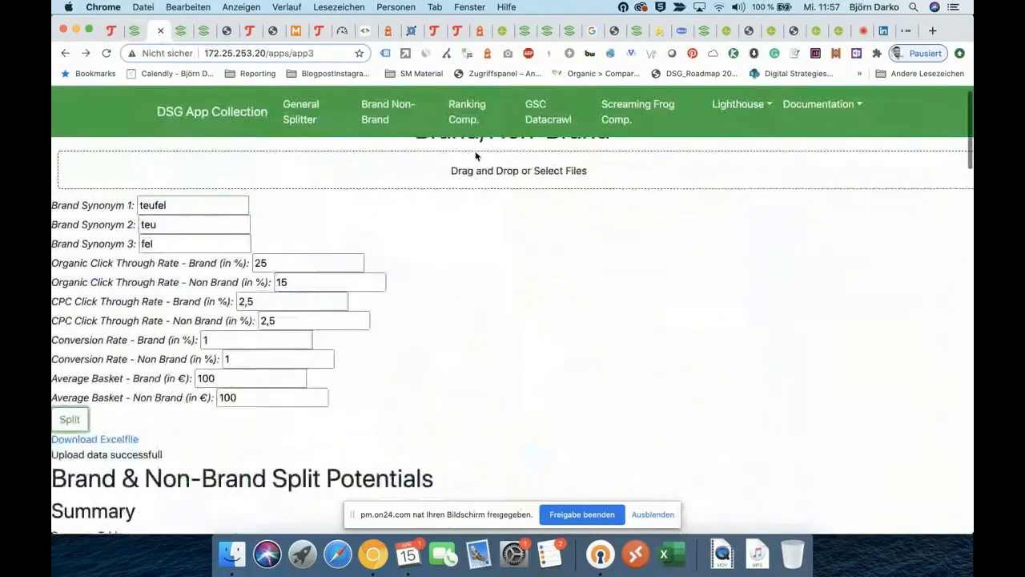
scroll(476, 155, "up", 1)
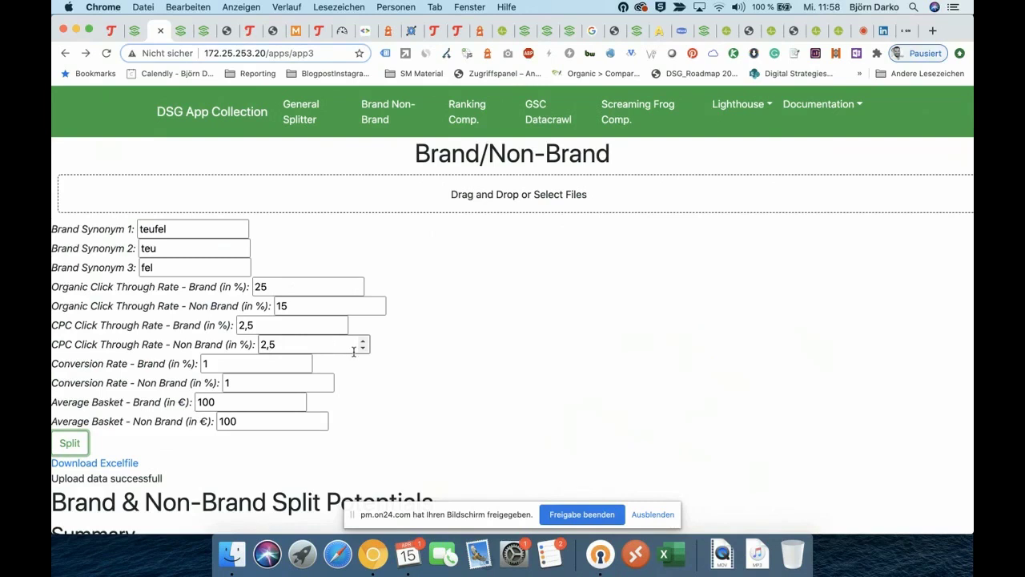
Examine the CPC value and search volume charts for brand versus non-brand keywords in the split summary
scroll(353, 352, "down", 2)
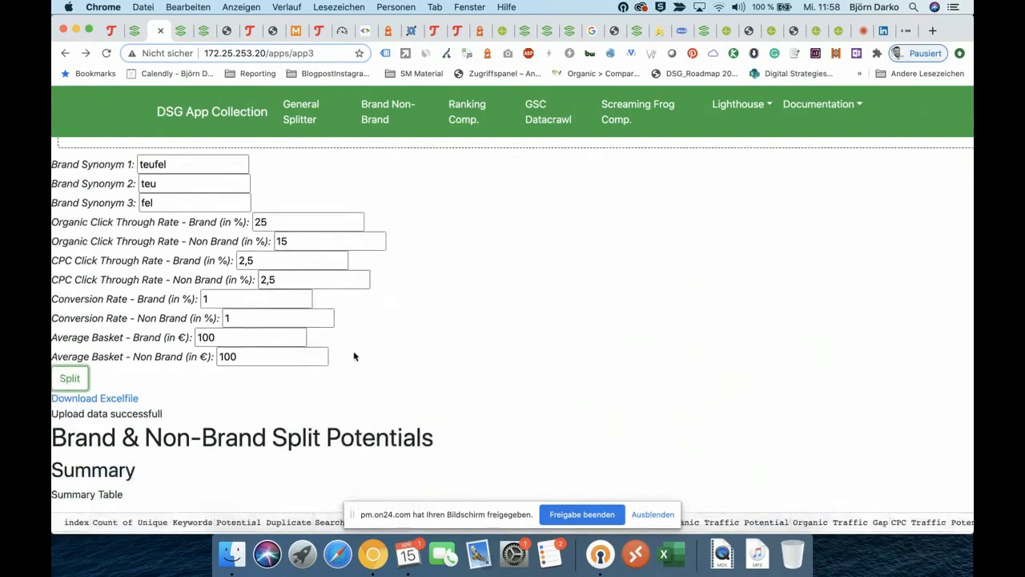
scroll(355, 356, "down", 6)
scroll(355, 356, "down", 3)
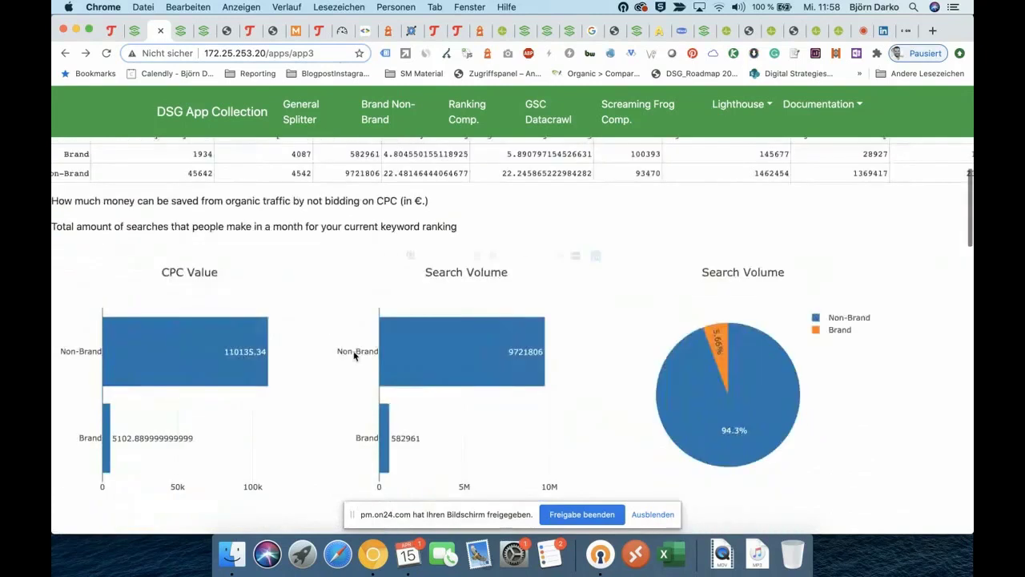
scroll(447, 365, "down", 1)
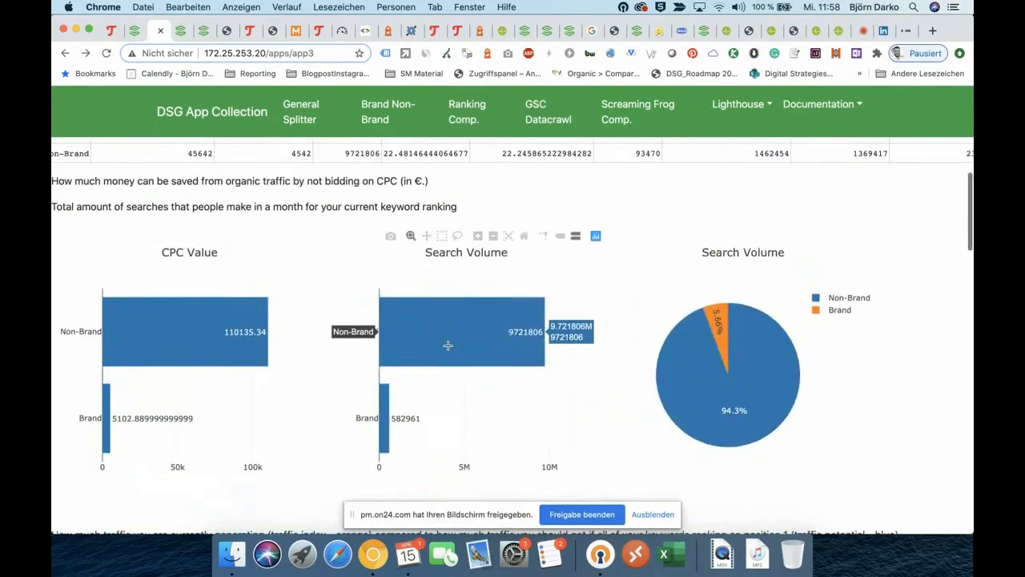
scroll(479, 332, "down", 1)
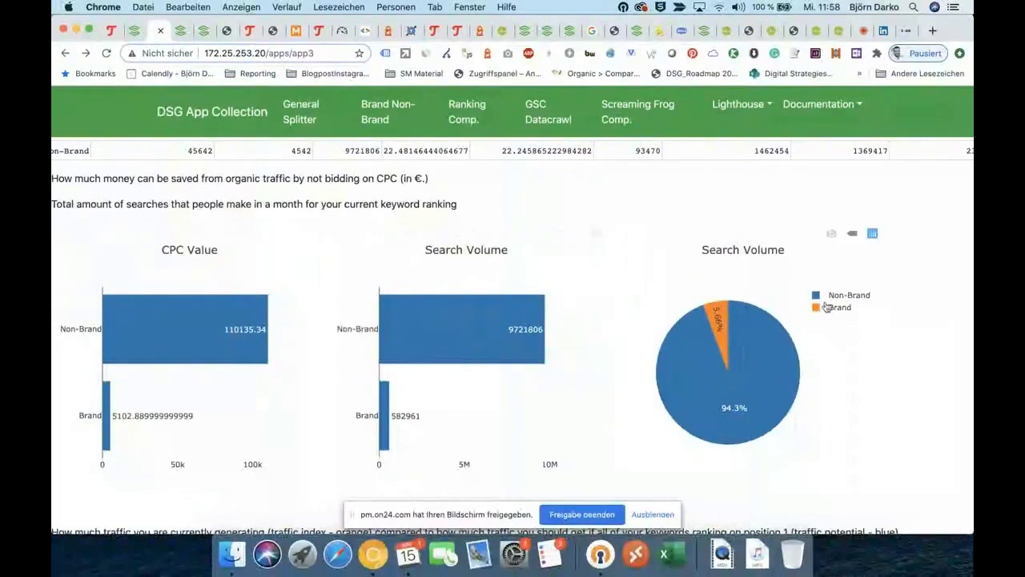
mouse_move(773, 356)
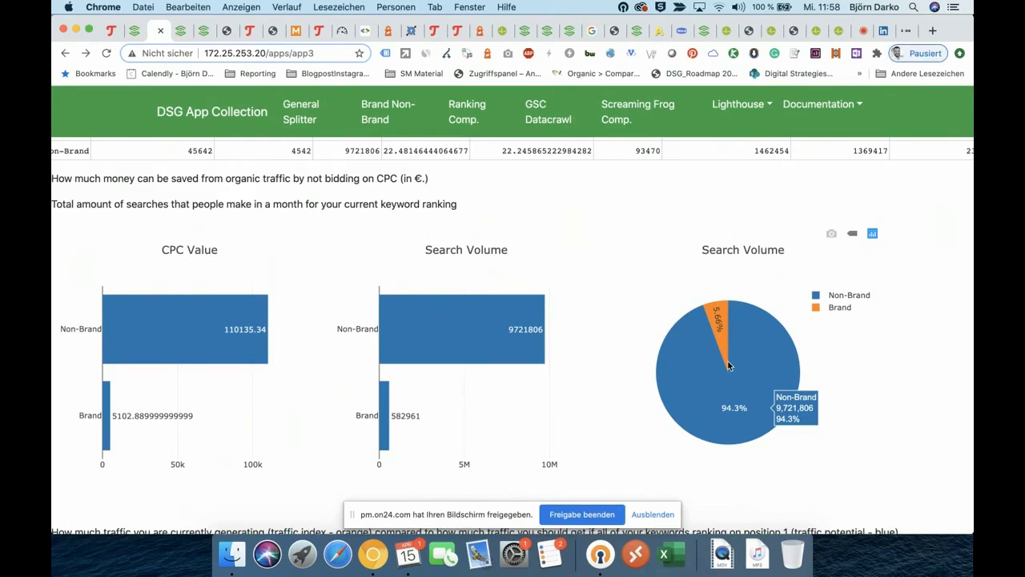
mouse_move(726, 361)
Compare the traffic index with the traffic potential and examine the organic traffic gap for brand and non-brand keywords
scroll(755, 379, "down", 5)
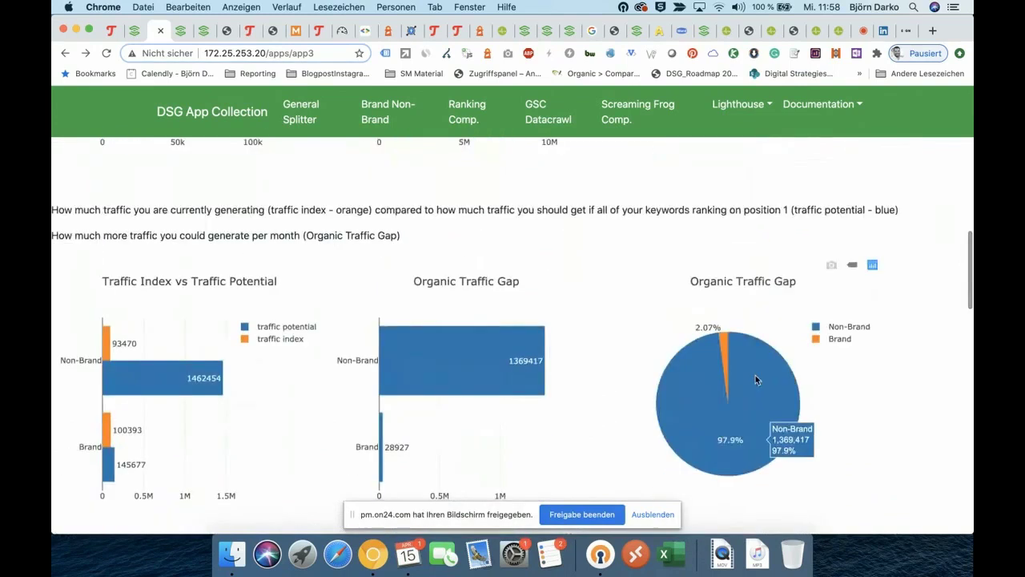
scroll(755, 379, "down", 1)
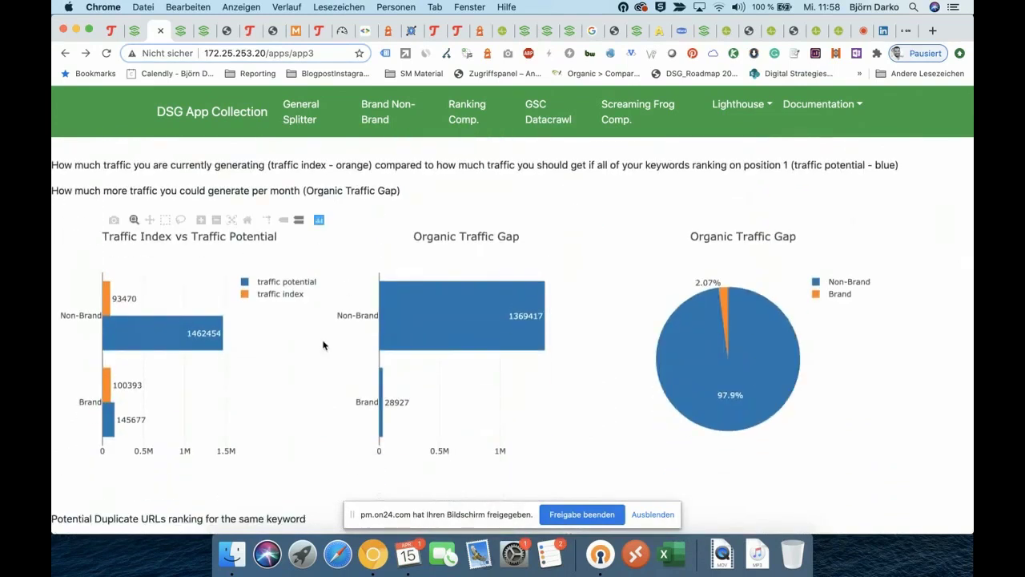
scroll(322, 345, "down", 1)
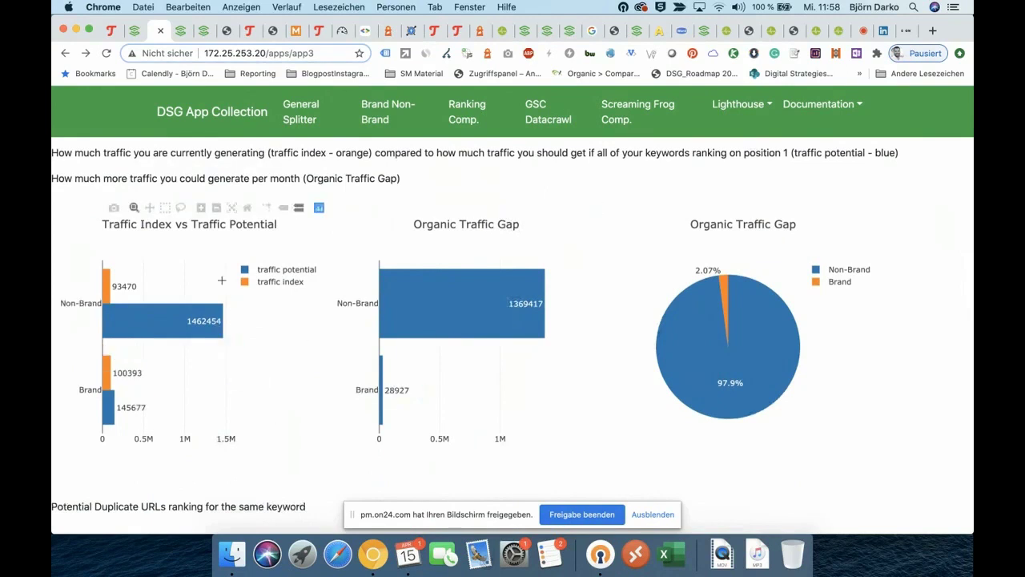
scroll(216, 337, "up", 1)
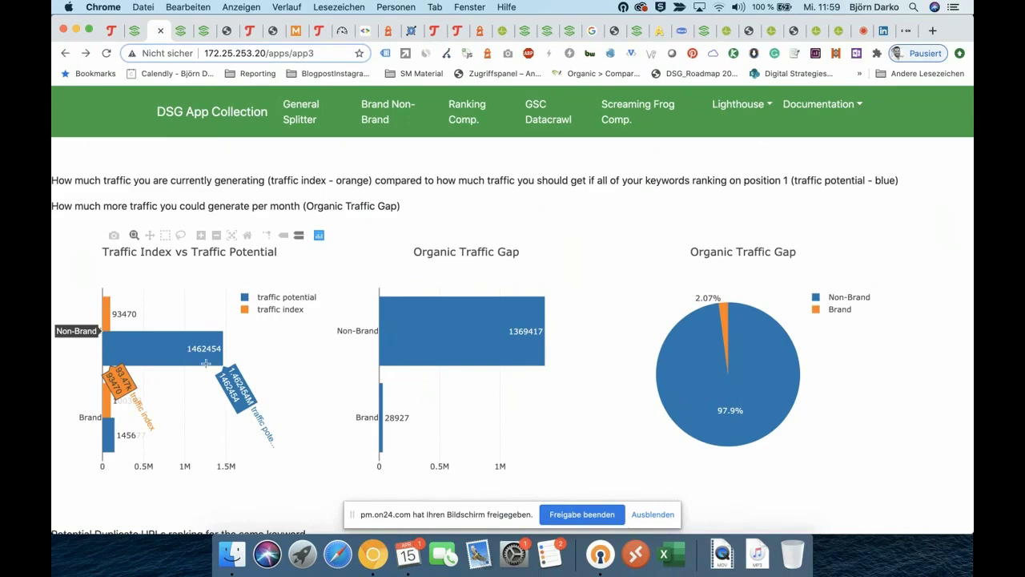
Examine the potential duplicate keyword charts and the Optimization Potentials section with its traffic, conversions and revenue gaps by ranking group
scroll(206, 364, "down", 7)
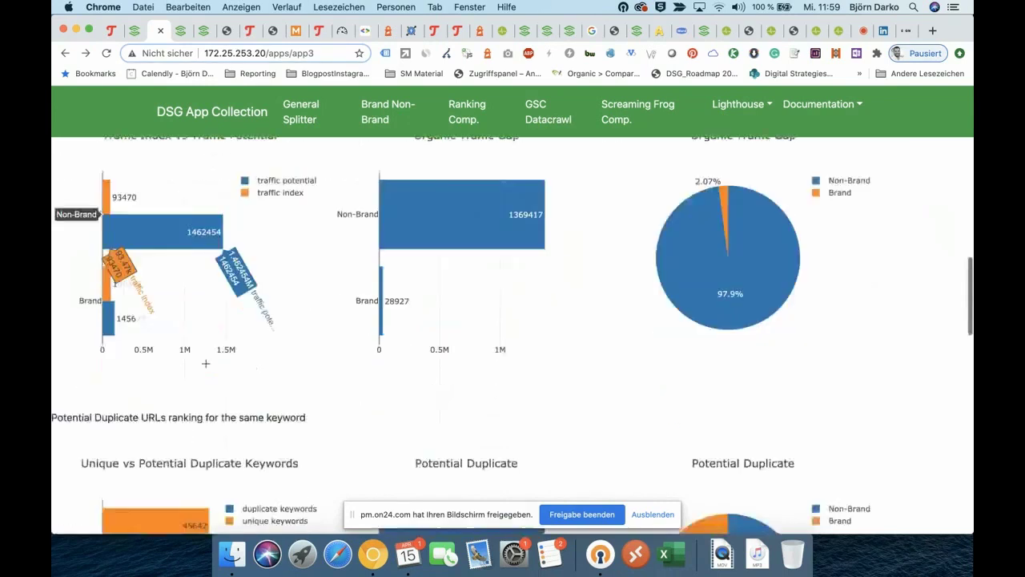
scroll(207, 366, "down", 10)
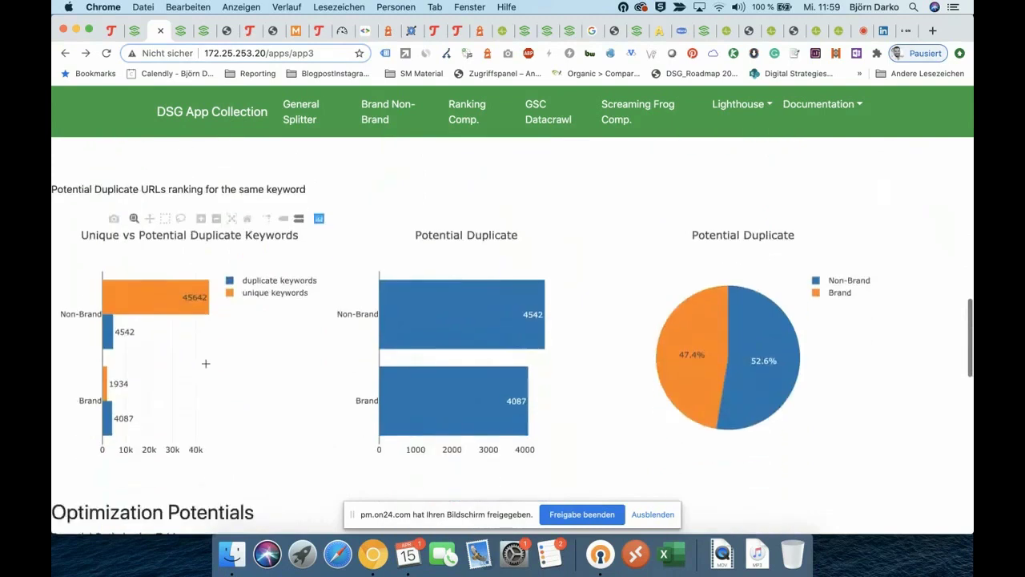
scroll(206, 366, "down", 1)
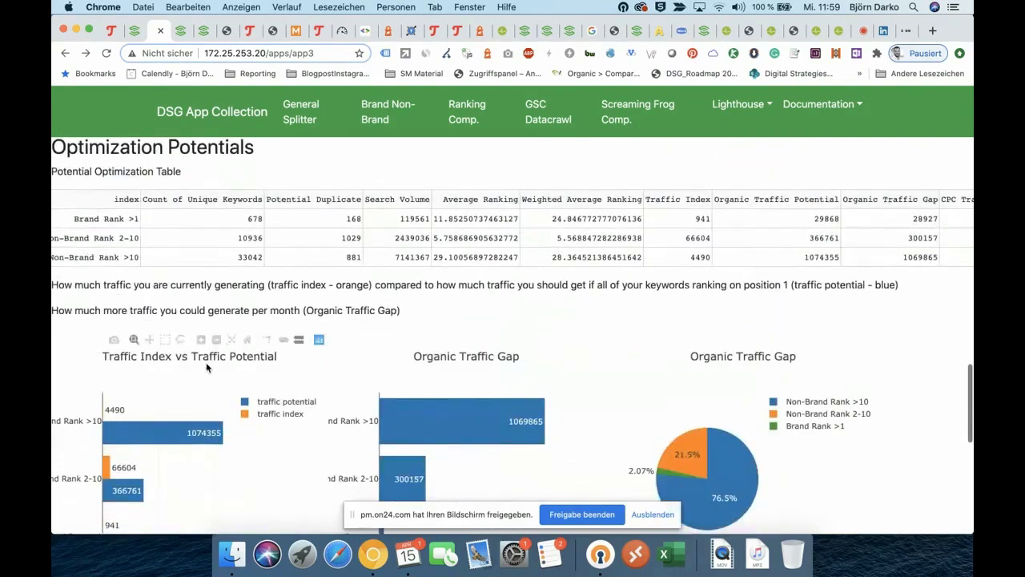
scroll(206, 367, "down", 4)
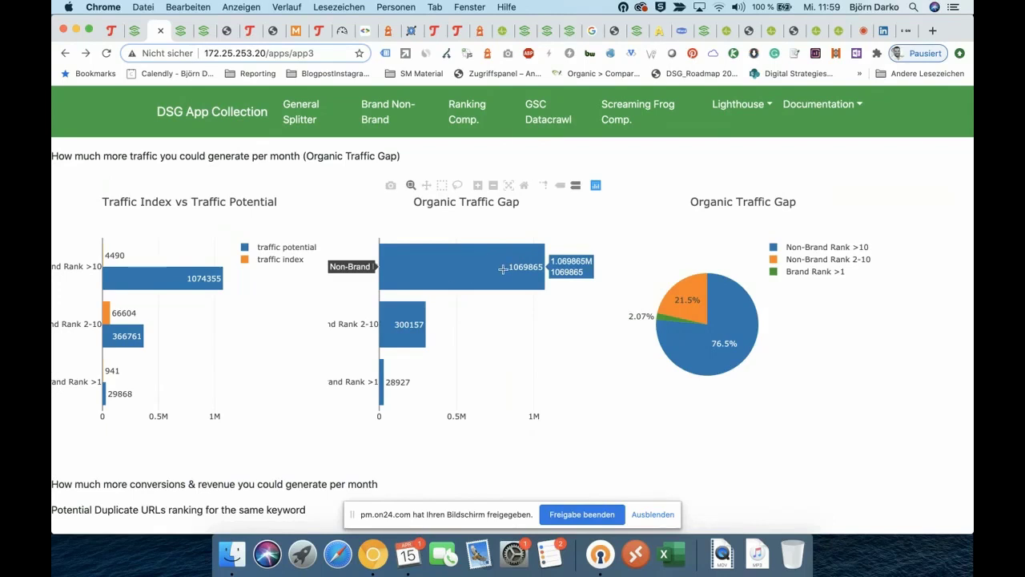
scroll(517, 288, "down", 4)
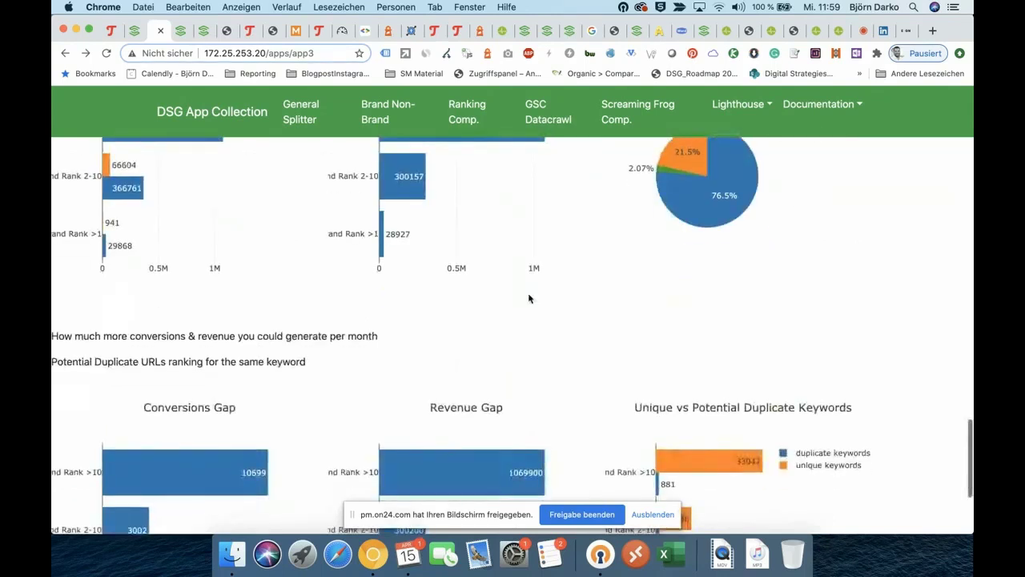
scroll(528, 298, "down", 4)
scroll(528, 296, "up", 5)
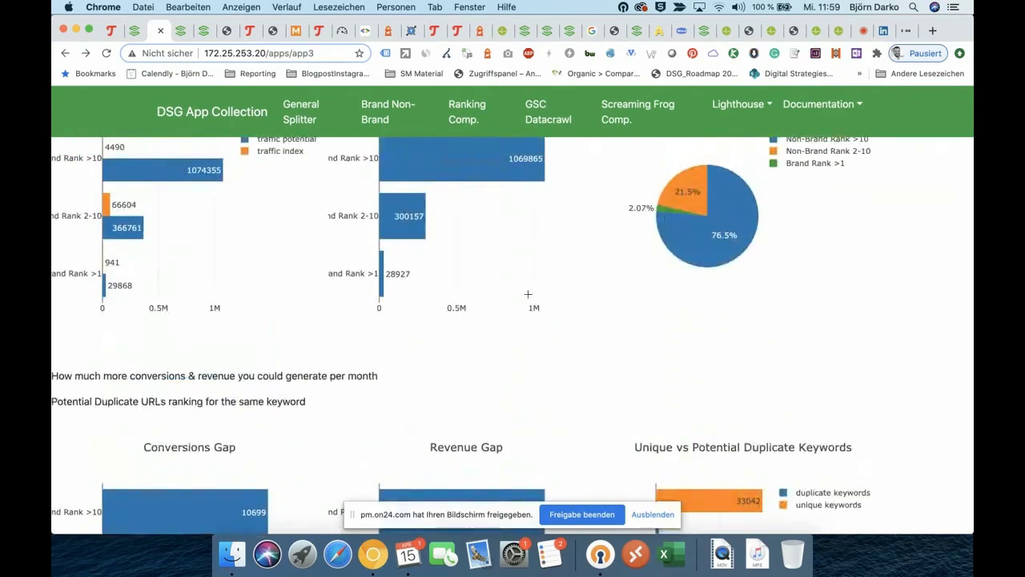
scroll(527, 294, "up", 1)
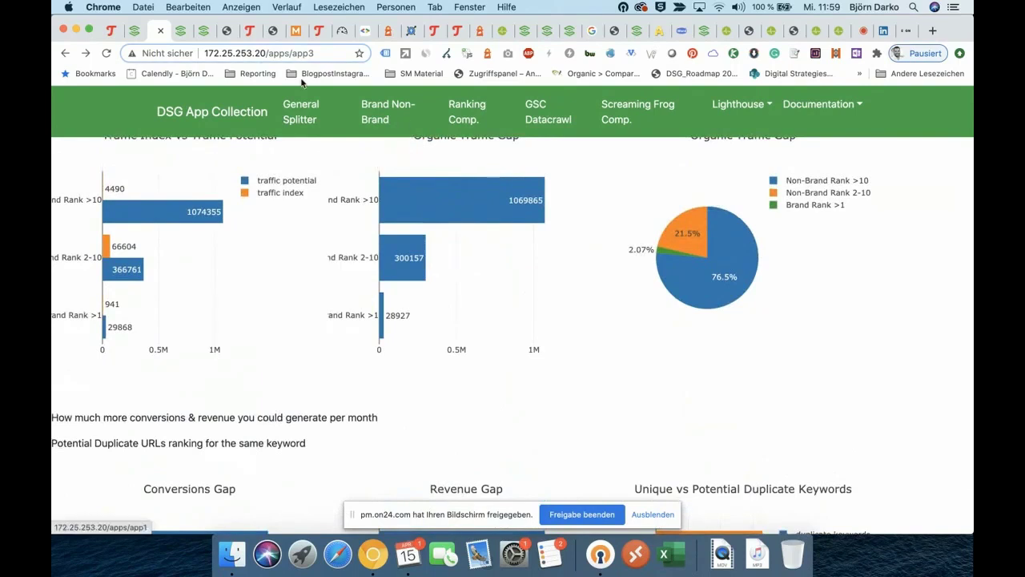
Switch to the Searchmetrics SERP Features Overview for teufel.de and examine the domain's share of each feature against the market
left_click(180, 32)
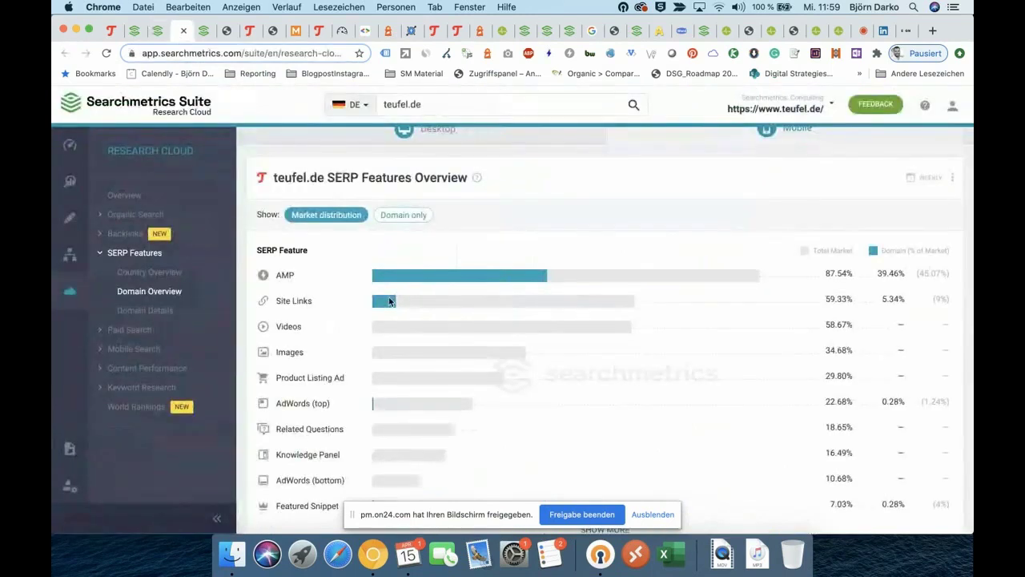
scroll(406, 300, "down", 1)
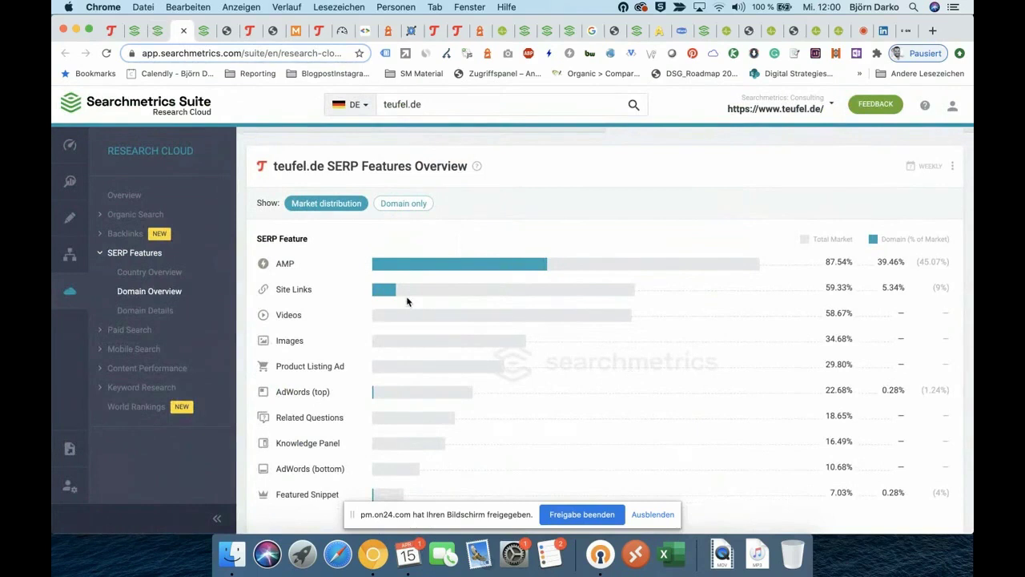
scroll(406, 300, "down", 1)
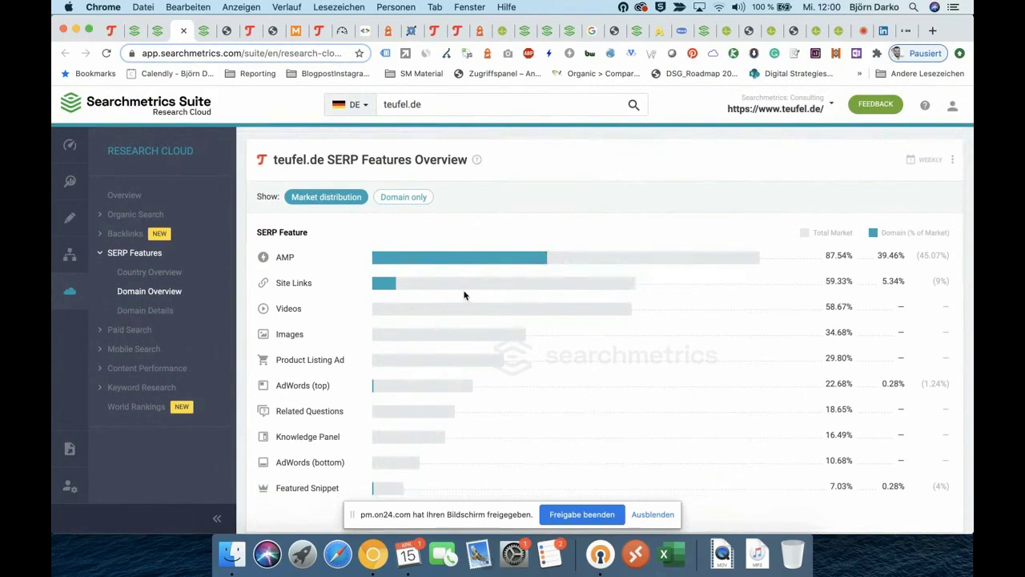
scroll(543, 292, "down", 1)
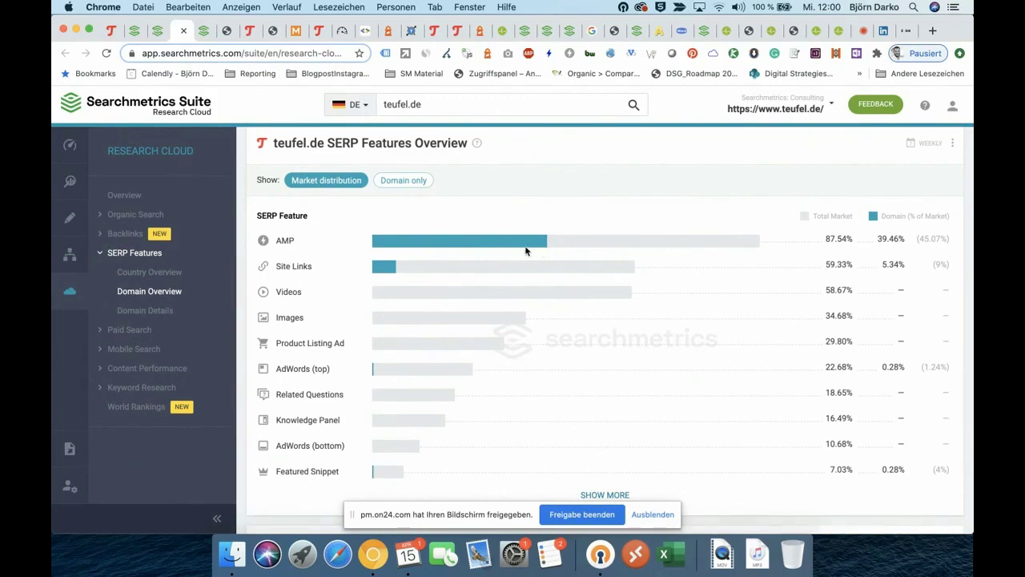
scroll(526, 251, "down", 2)
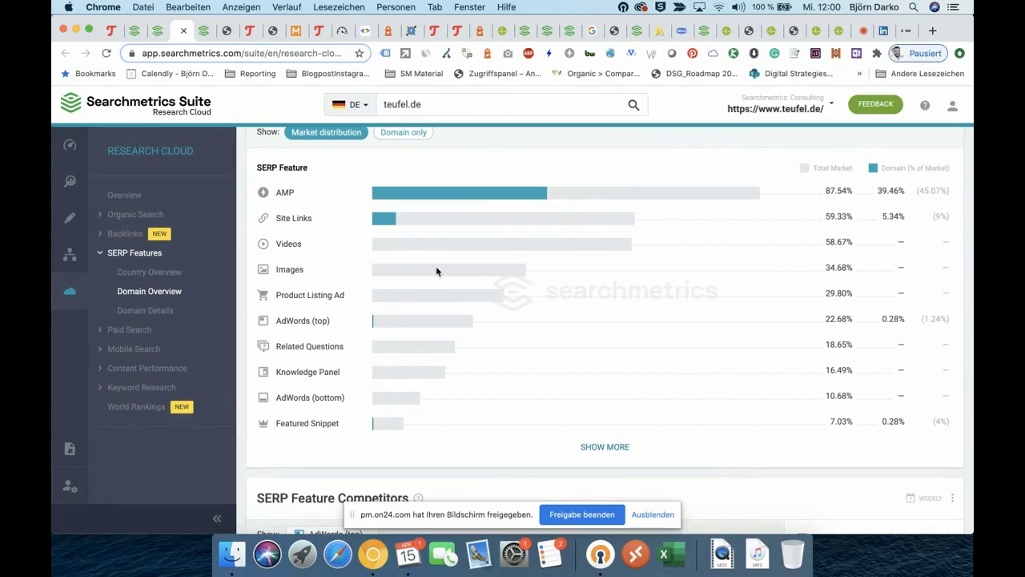
Switch to the My Crawls list for teufel.de in Searchmetrics Site Experience
left_click(203, 32)
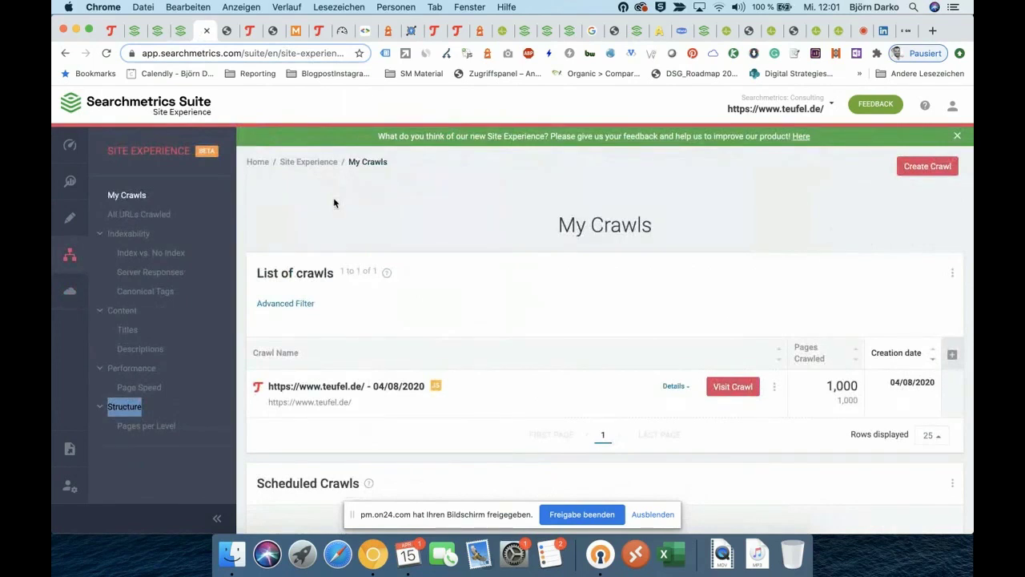
Revisit the SERP Features chart comparing teufel.de with the total market, and return to the My Crawls list
left_click(177, 35)
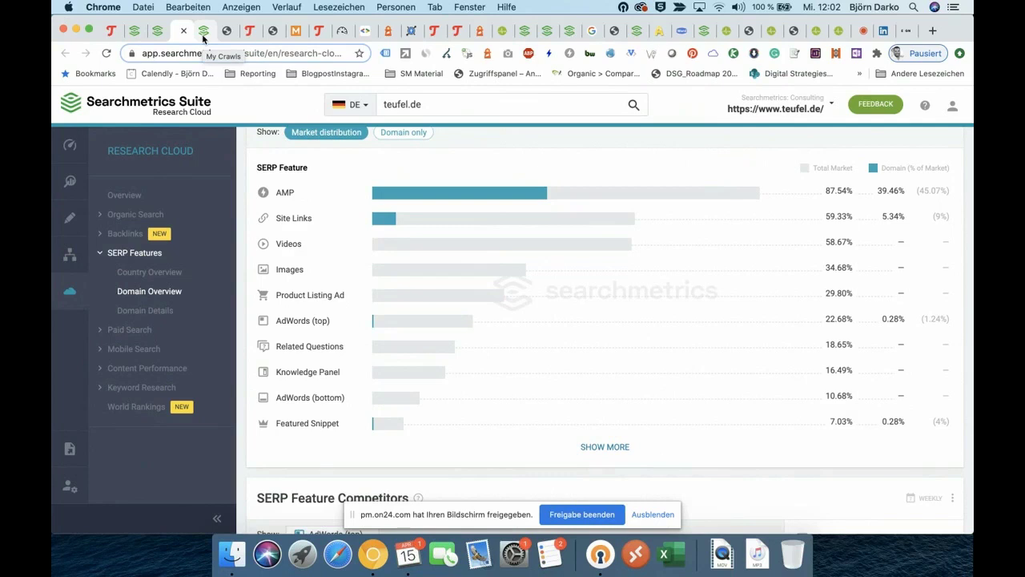
left_click(203, 32)
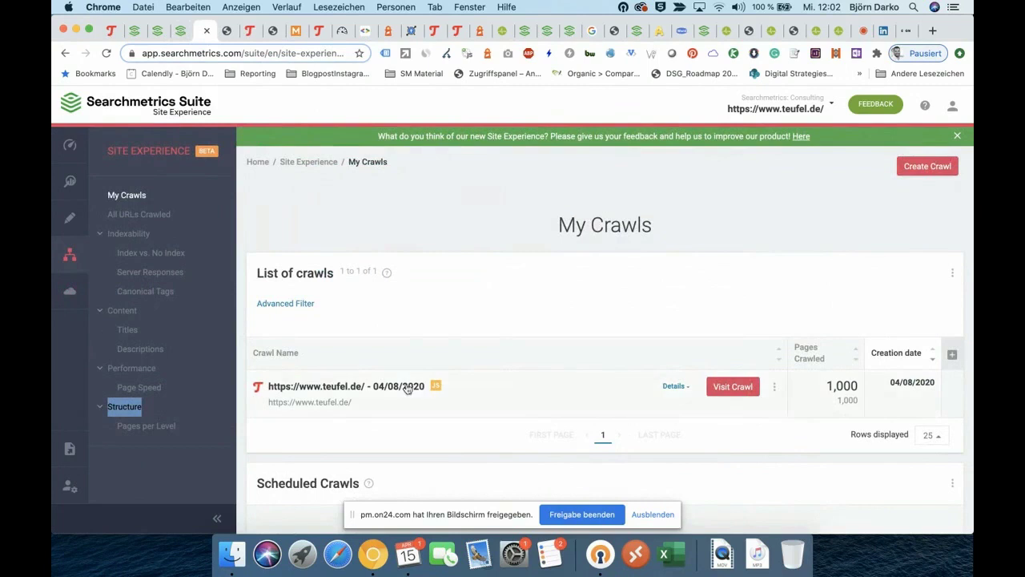
Open the teufel.de crawl of 04/08/2020 and examine its crawled URLs by status code, level and incoming links
scroll(395, 329, "down", 1)
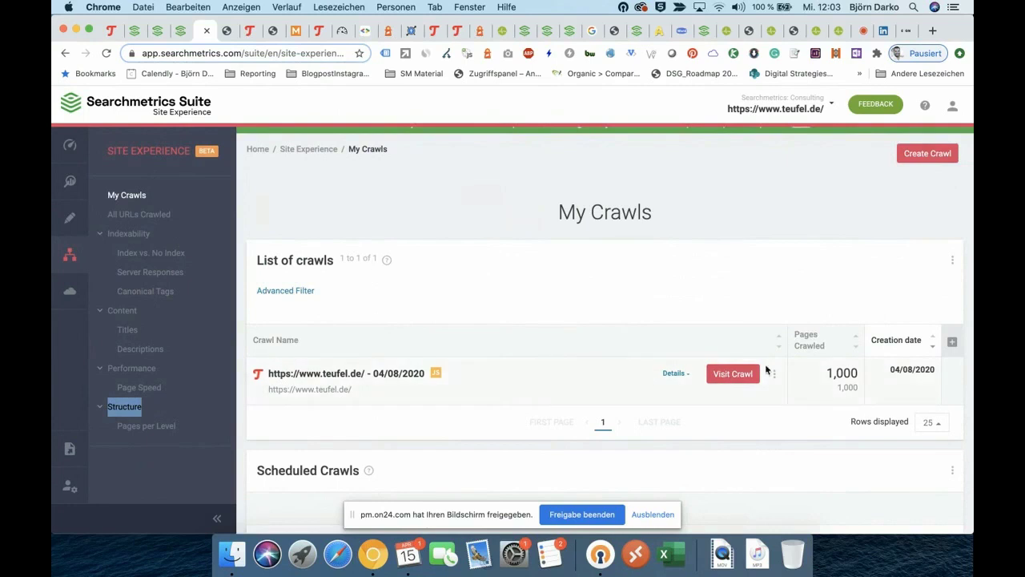
left_click(731, 381)
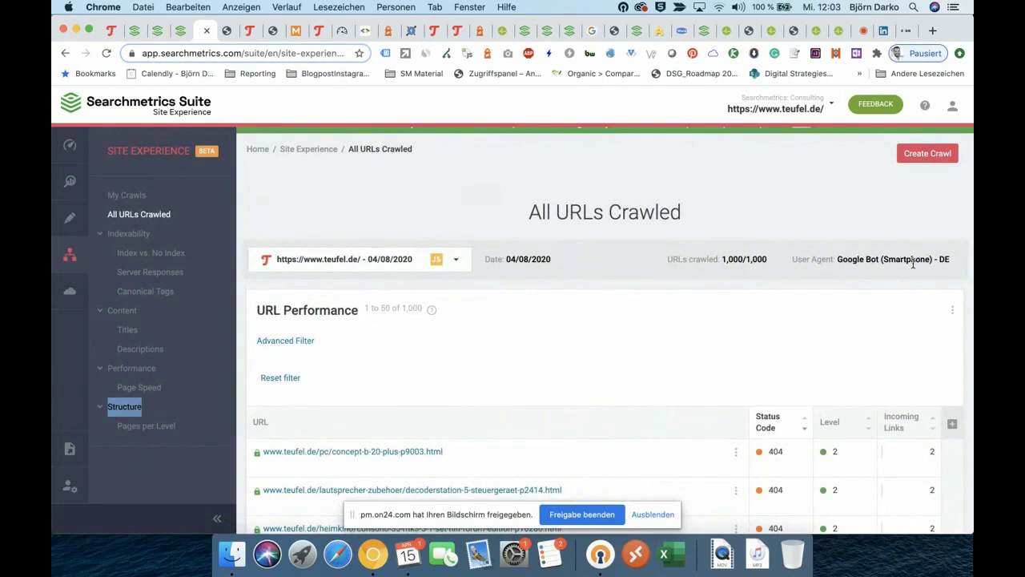
scroll(912, 263, "down", 3)
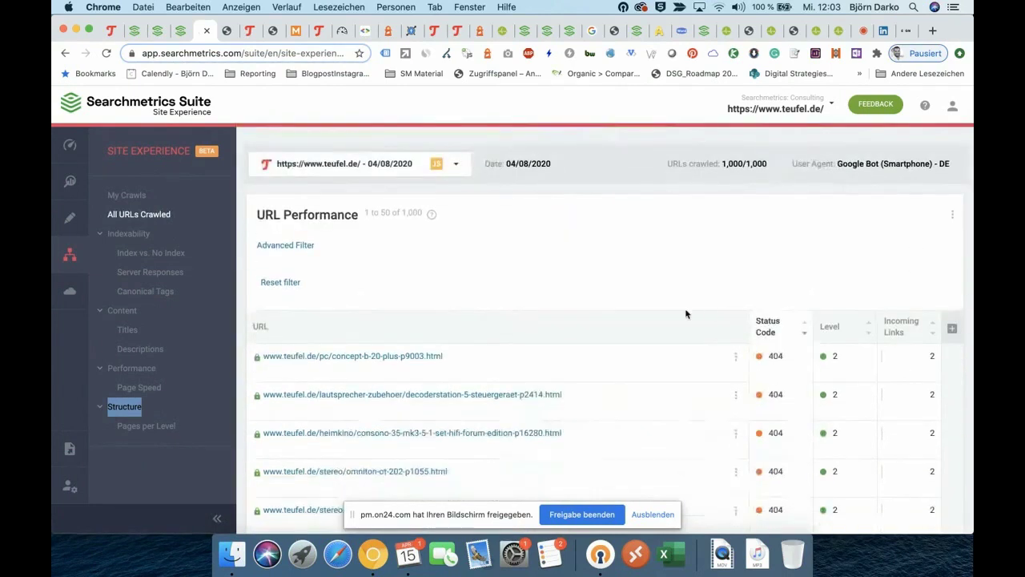
scroll(686, 314, "down", 2)
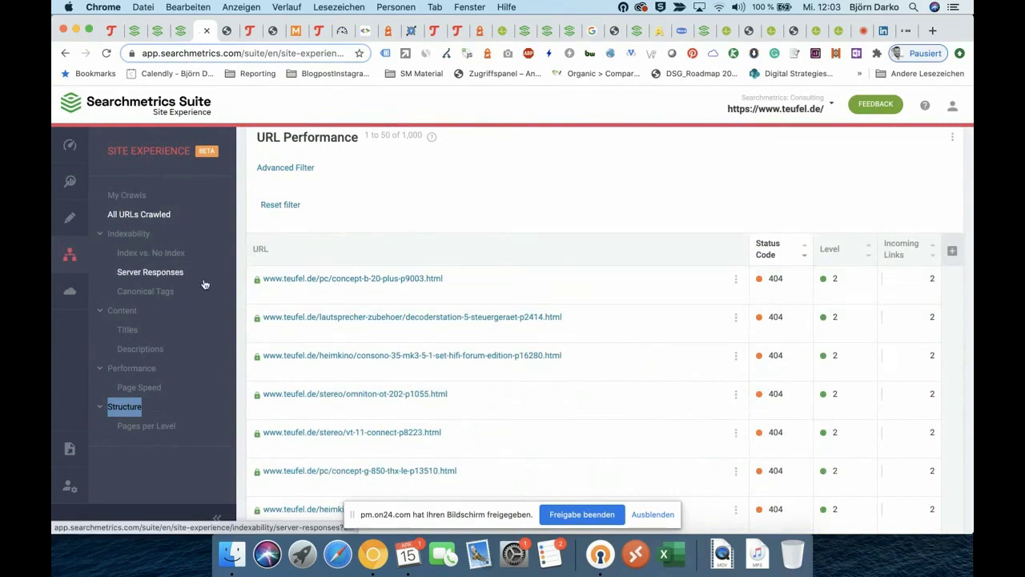
scroll(402, 278, "down", 3)
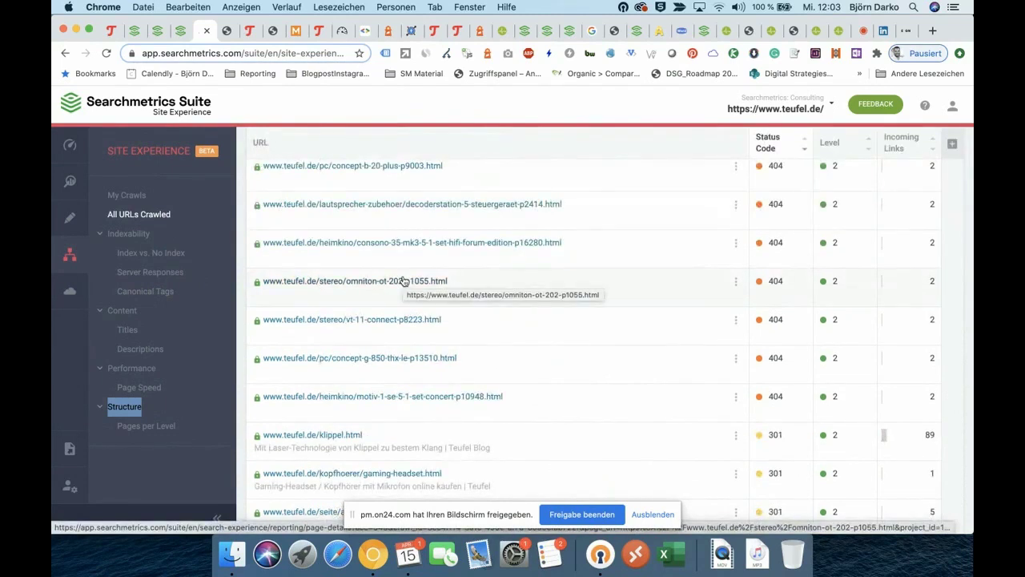
scroll(446, 206, "up", 1)
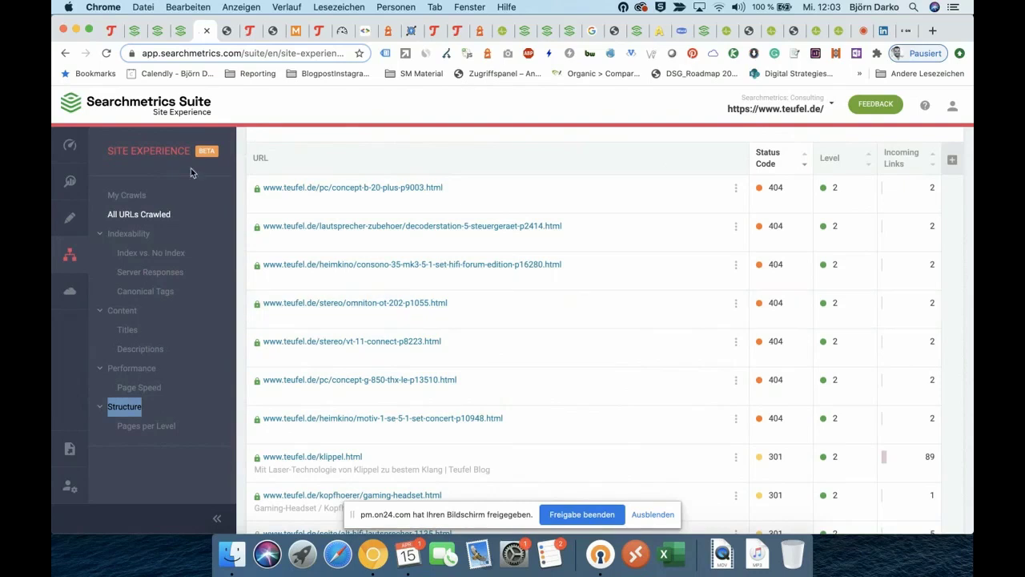
Open the crawl's Index vs. No Index report and examine its risks, opportunities, status overview and URL table
left_click(144, 253)
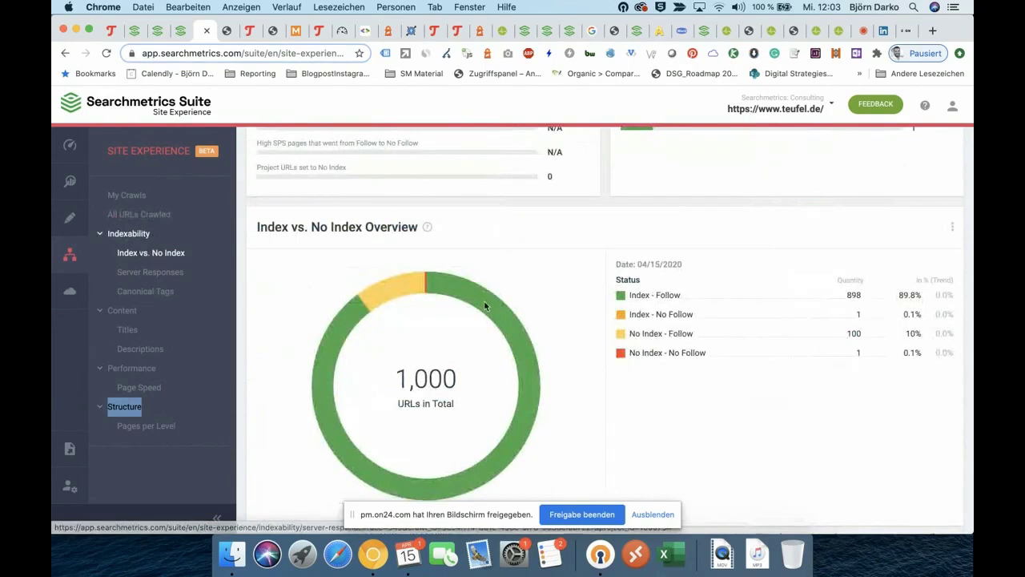
scroll(533, 304, "up", 5)
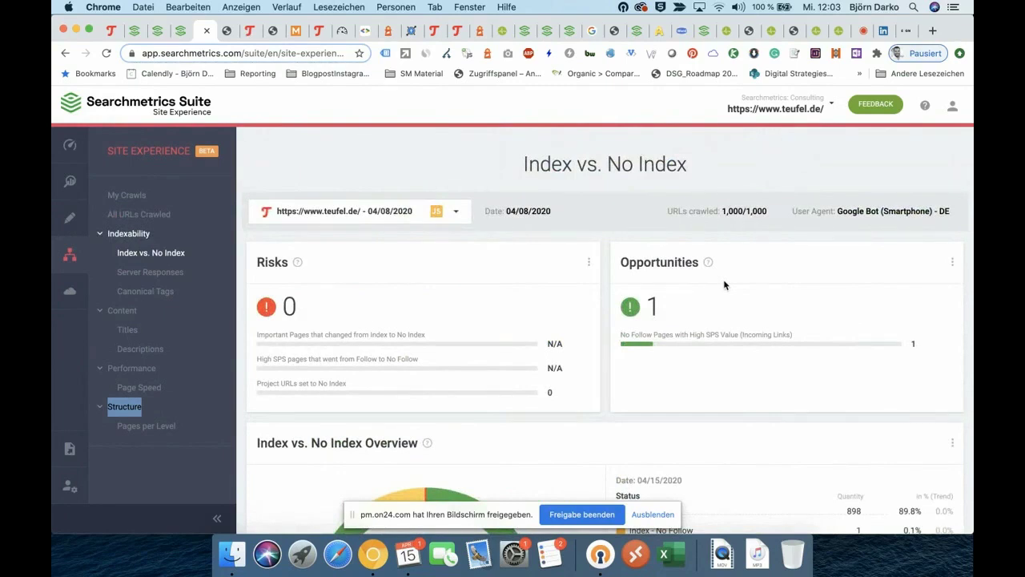
scroll(724, 285, "down", 3)
scroll(724, 285, "down", 5)
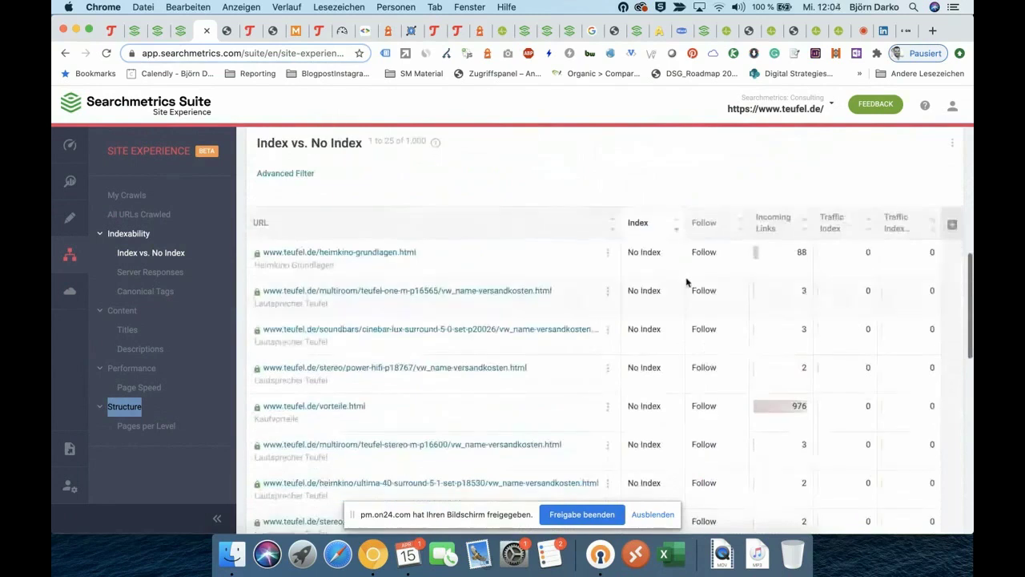
Visit the live heimkino-grundlagen.html page from the Index vs. No Index table and examine its topic tiles and side navigation
left_click(369, 253)
key("super+bracketleft")
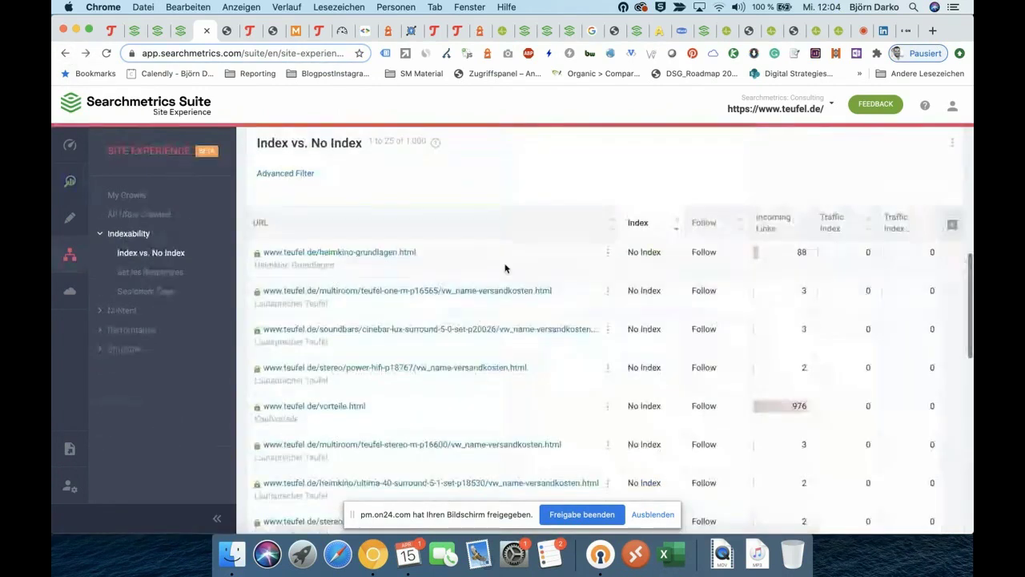
left_click(607, 252)
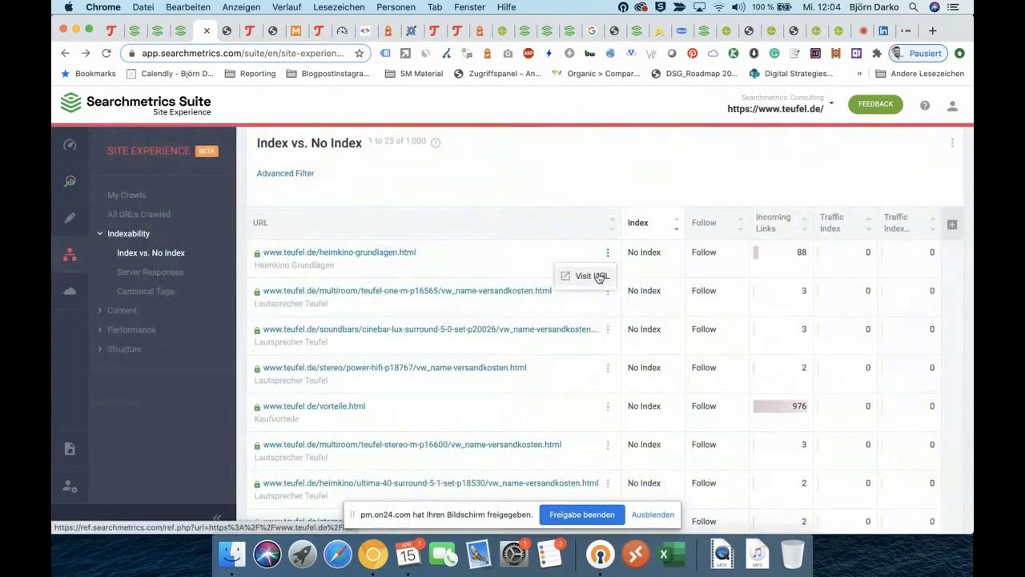
left_click(592, 275)
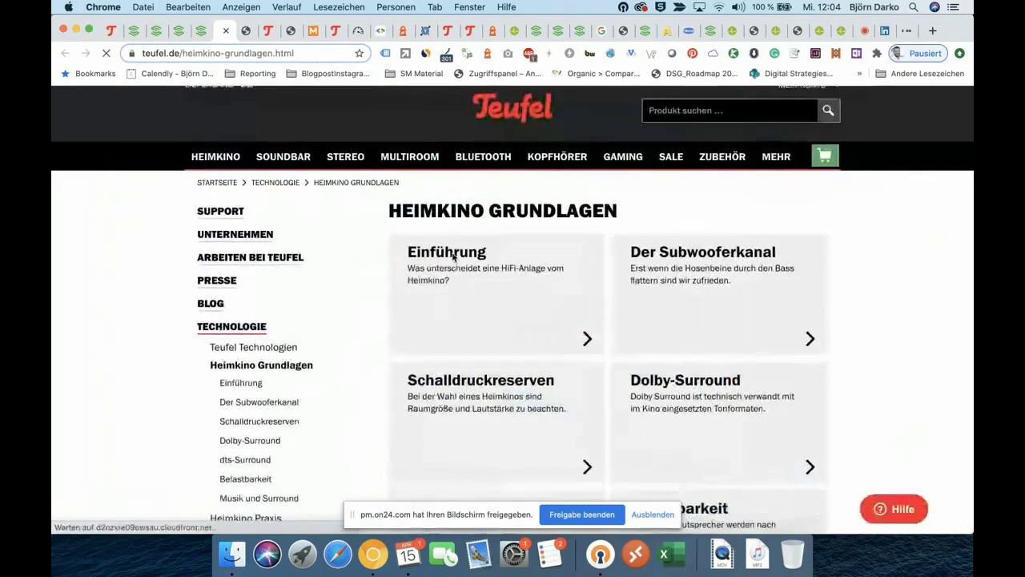
scroll(483, 321, "down", 1)
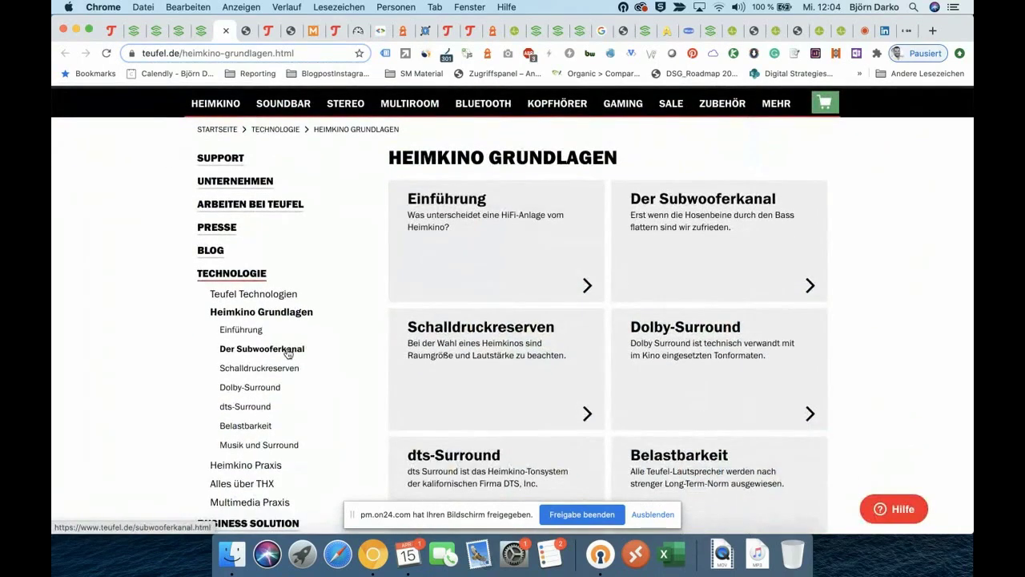
scroll(287, 353, "down", 1)
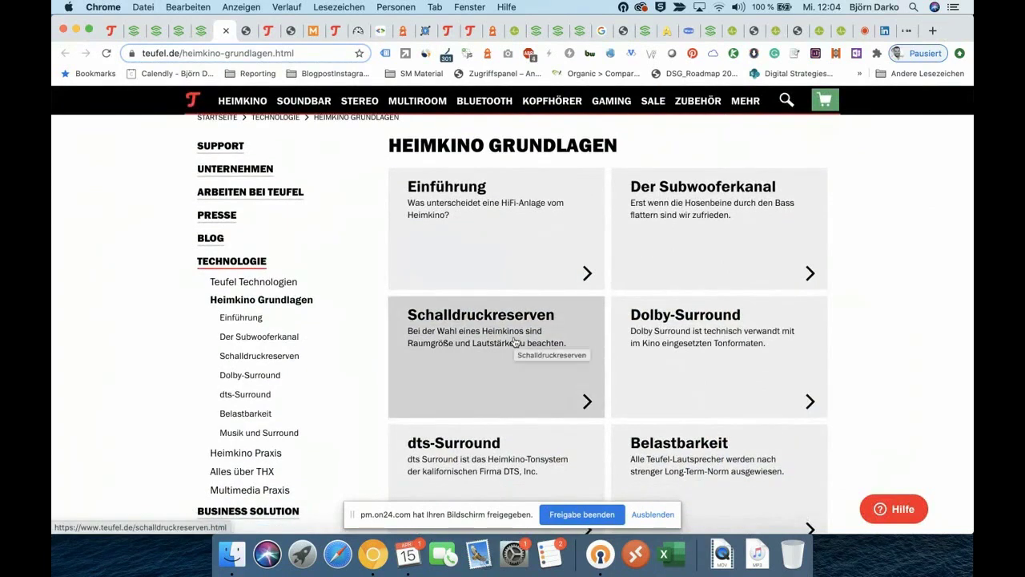
scroll(515, 343, "down", 1)
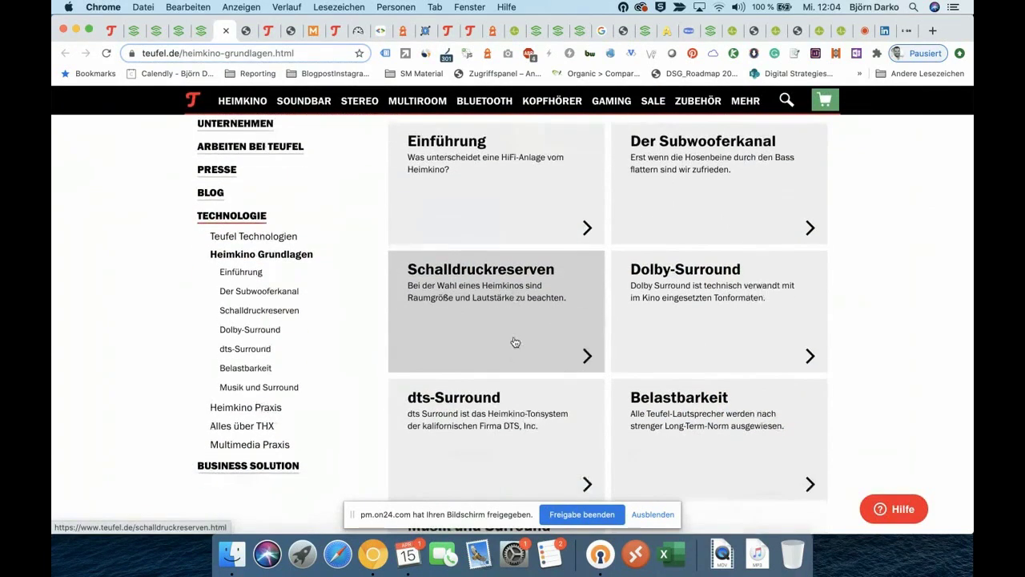
scroll(515, 342, "down", 2)
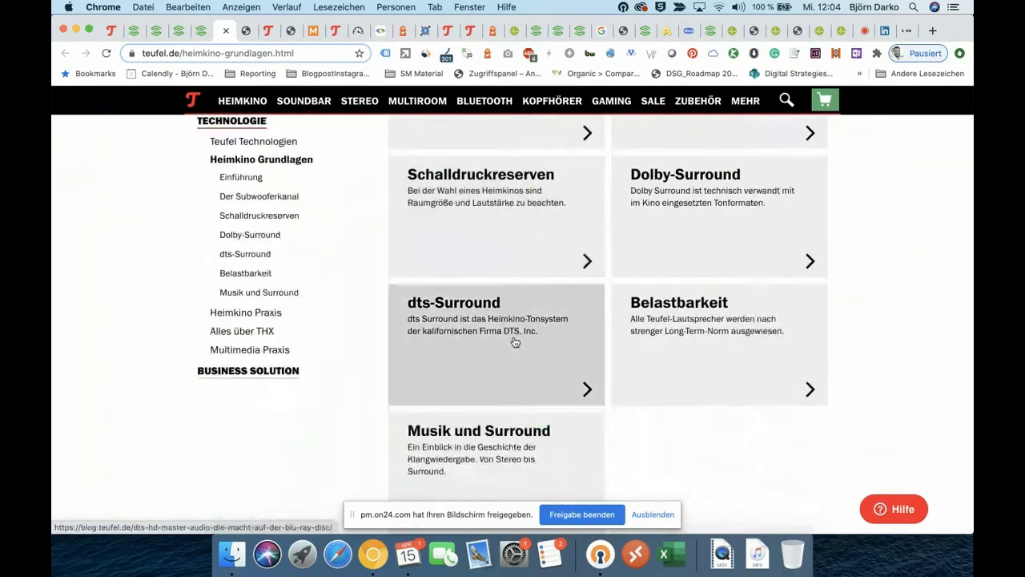
scroll(515, 343, "up", 3)
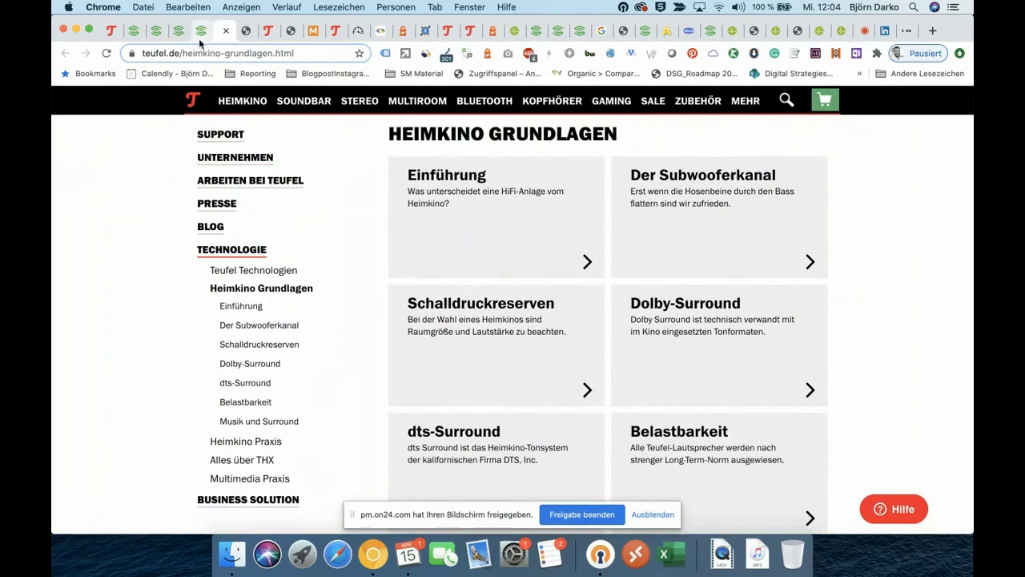
Return to the Index vs. No Index report and look through the other No Index URLs in its table
left_click(198, 39)
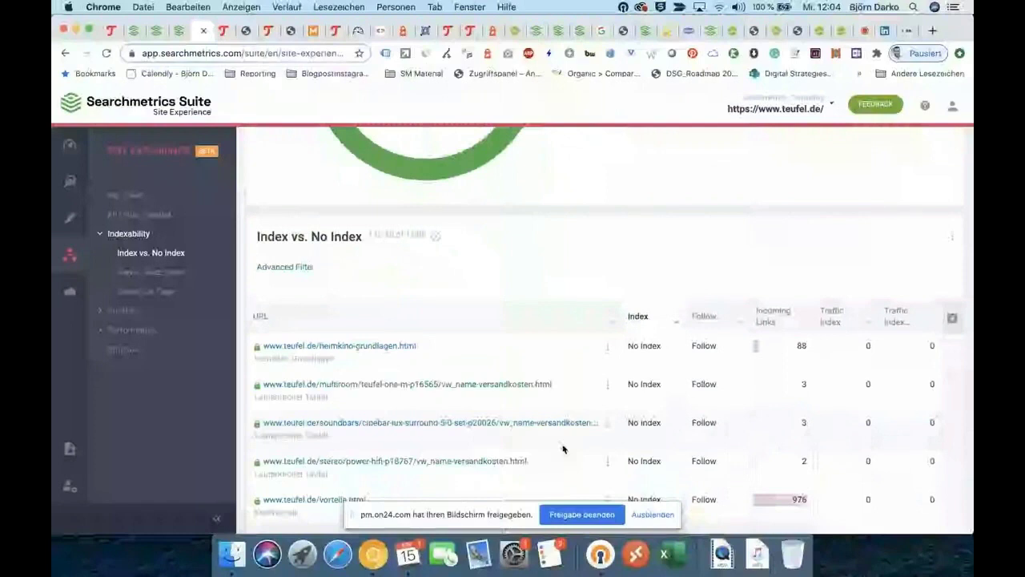
scroll(563, 449, "down", 10)
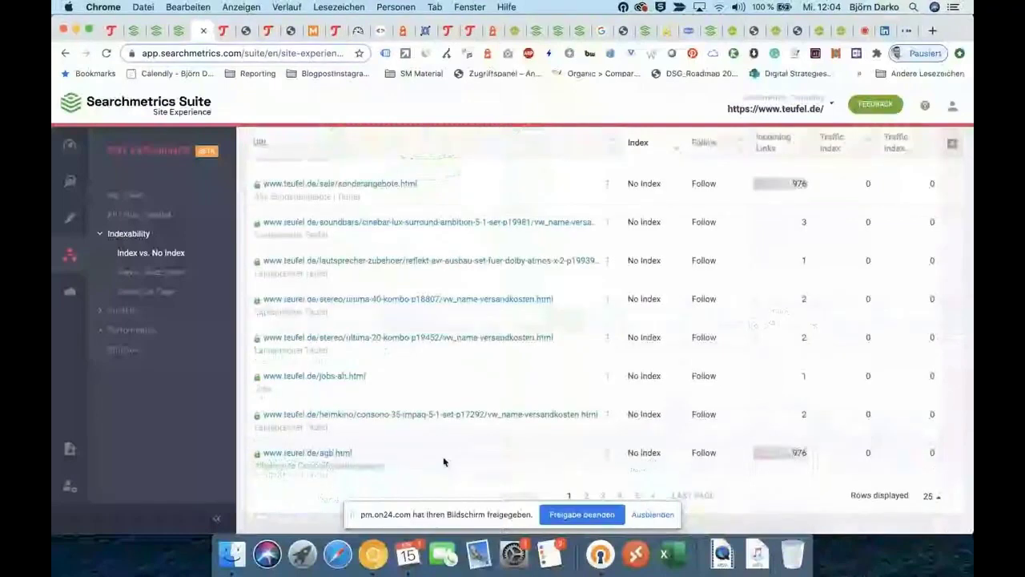